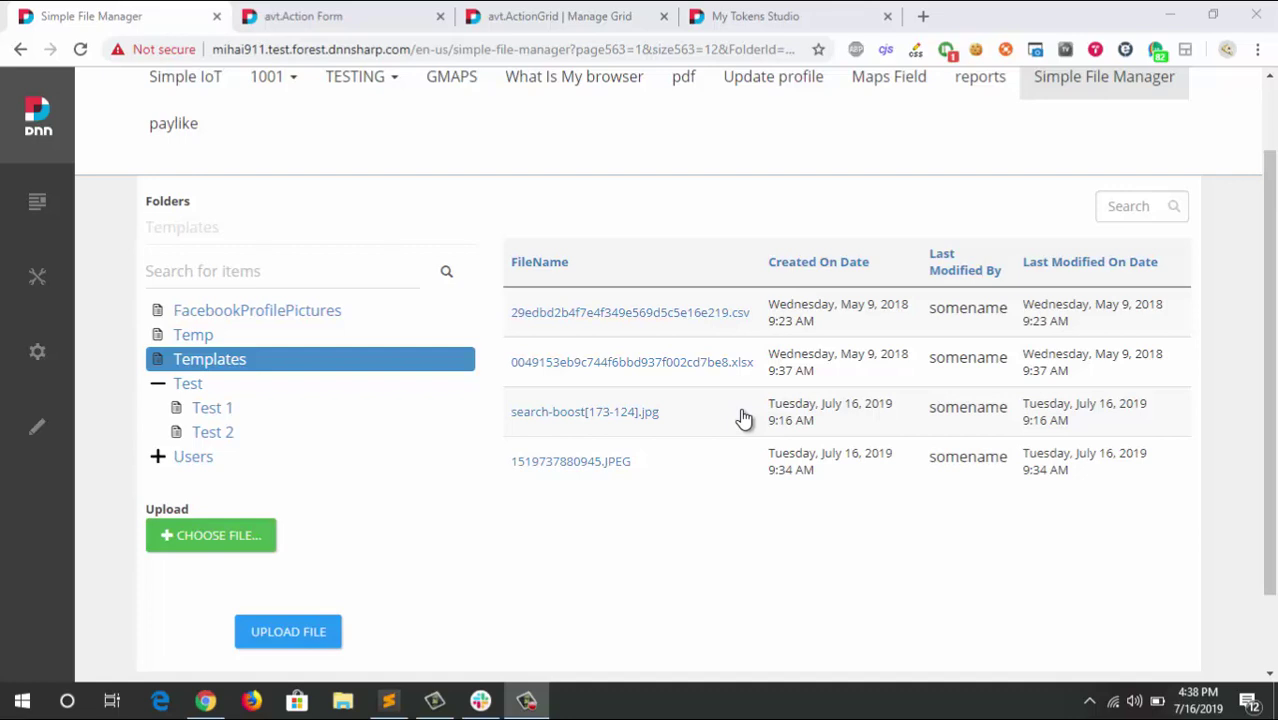
- Browse the files in the Temp folder, then in the Templates folder
{"action": "left_click", "coordinate": [193, 337]}
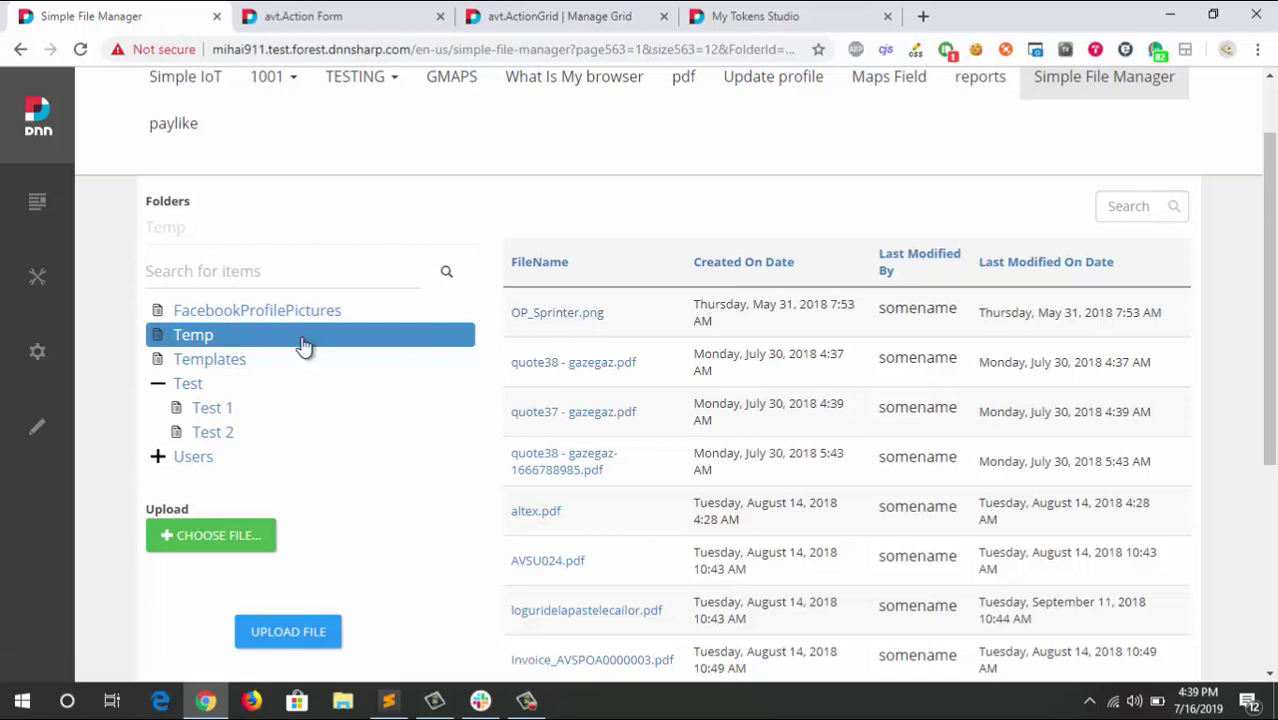
{"action": "left_click", "coordinate": [190, 360]}
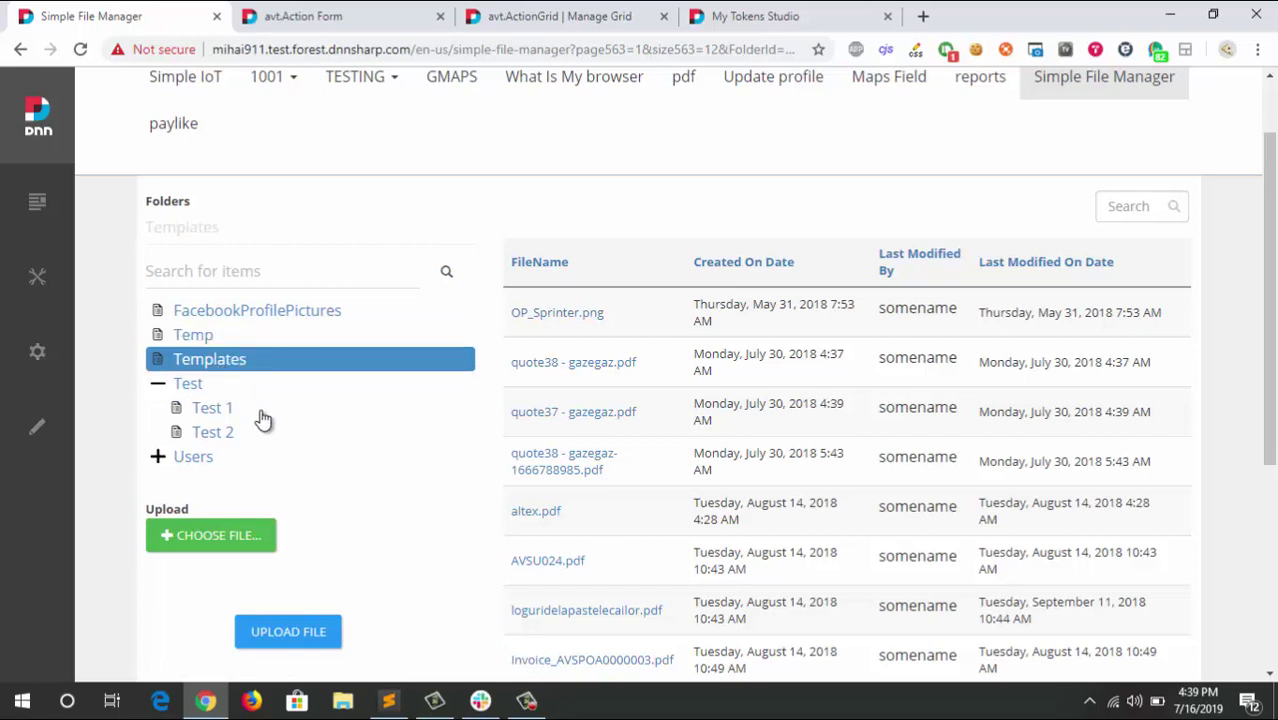
{"action": "left_click", "coordinate": [242, 370]}
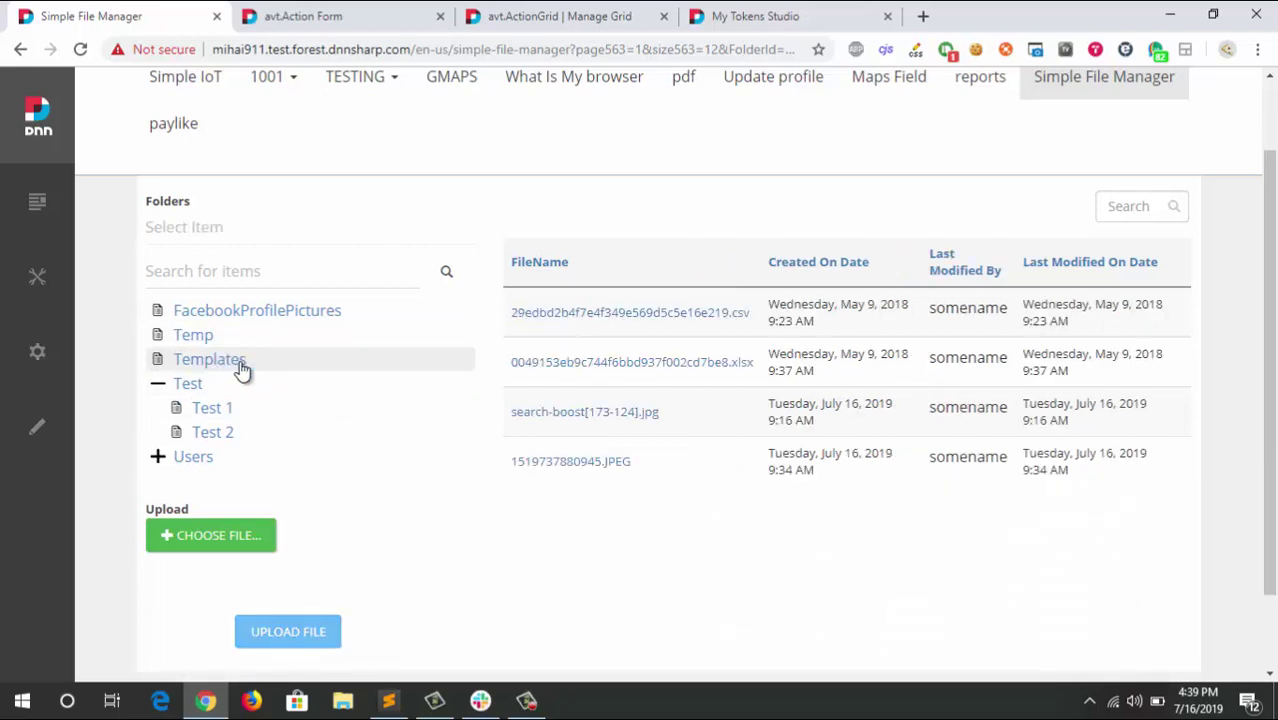
- With Templates selected, choose 132991-funny-wallpapers-hd-1920x1080-pictures.jpg and upload it
{"action": "left_click", "coordinate": [242, 370]}
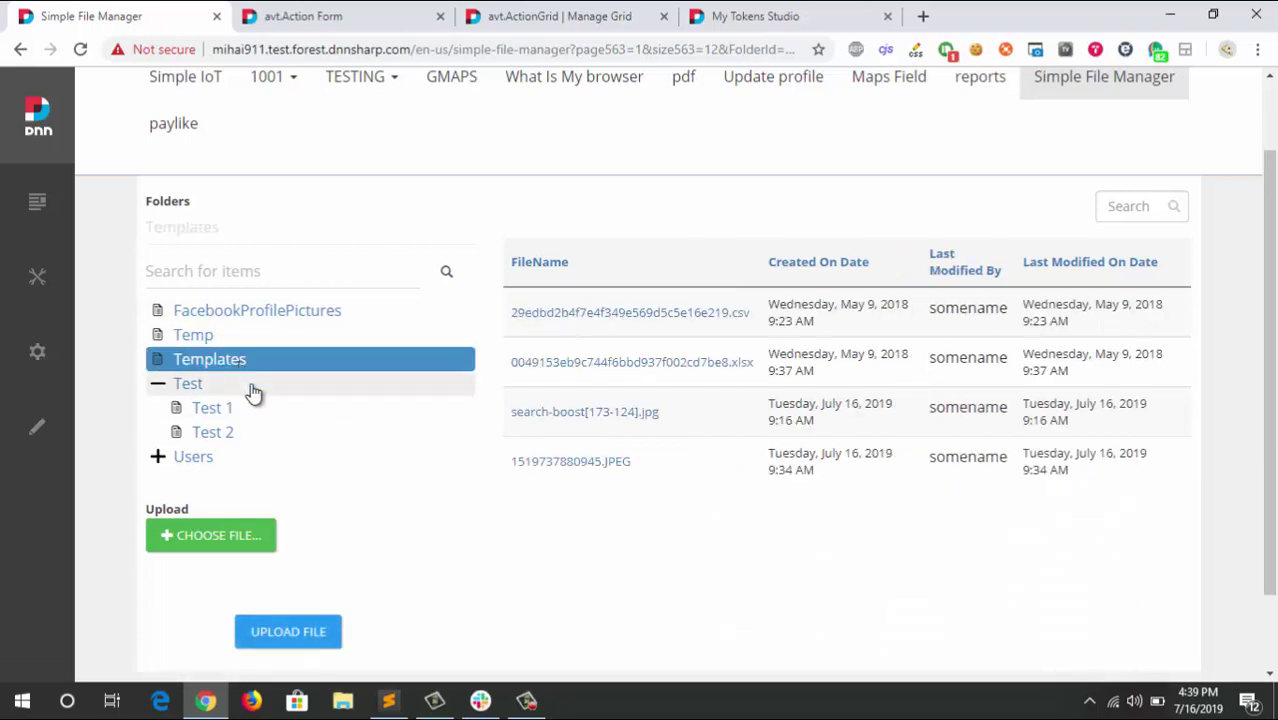
{"action": "left_click", "coordinate": [258, 534]}
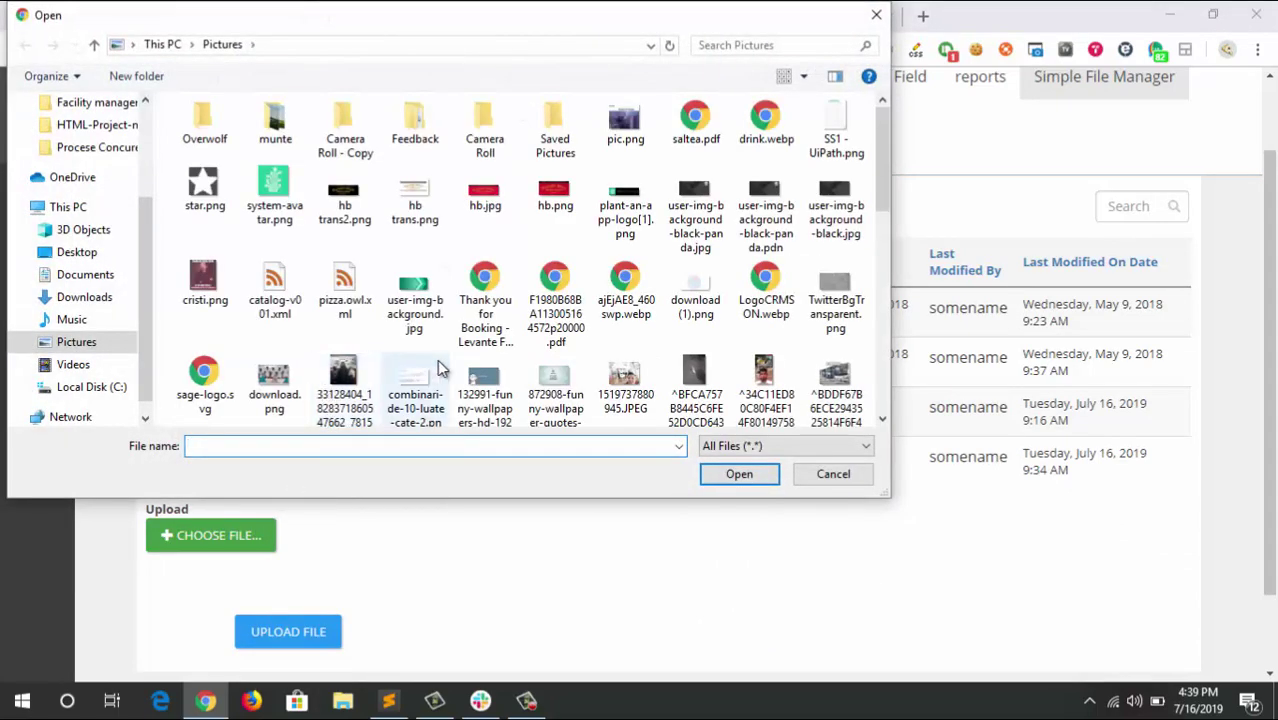
{"action": "left_click", "coordinate": [484, 385]}
{"action": "left_click", "coordinate": [739, 474]}
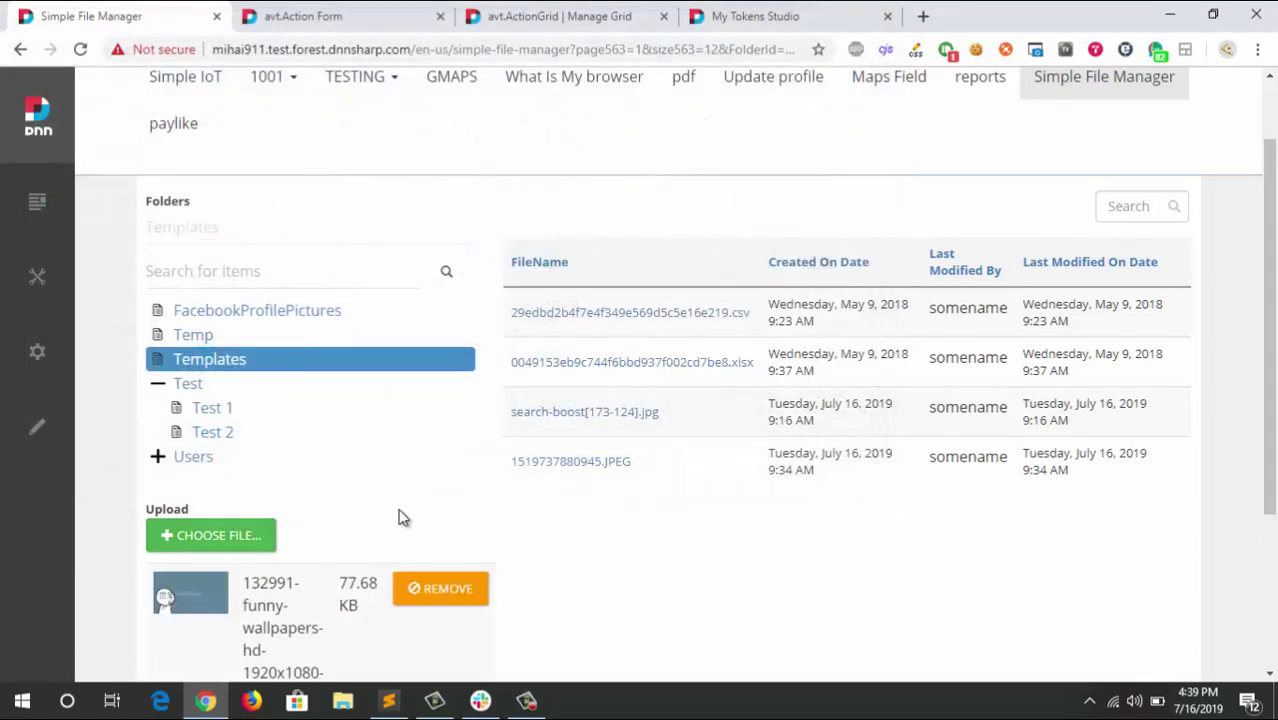
{"action": "scroll", "coordinate": [398, 517], "scroll_direction": "down", "scroll_amount": 2}
{"action": "left_click", "coordinate": [325, 591]}
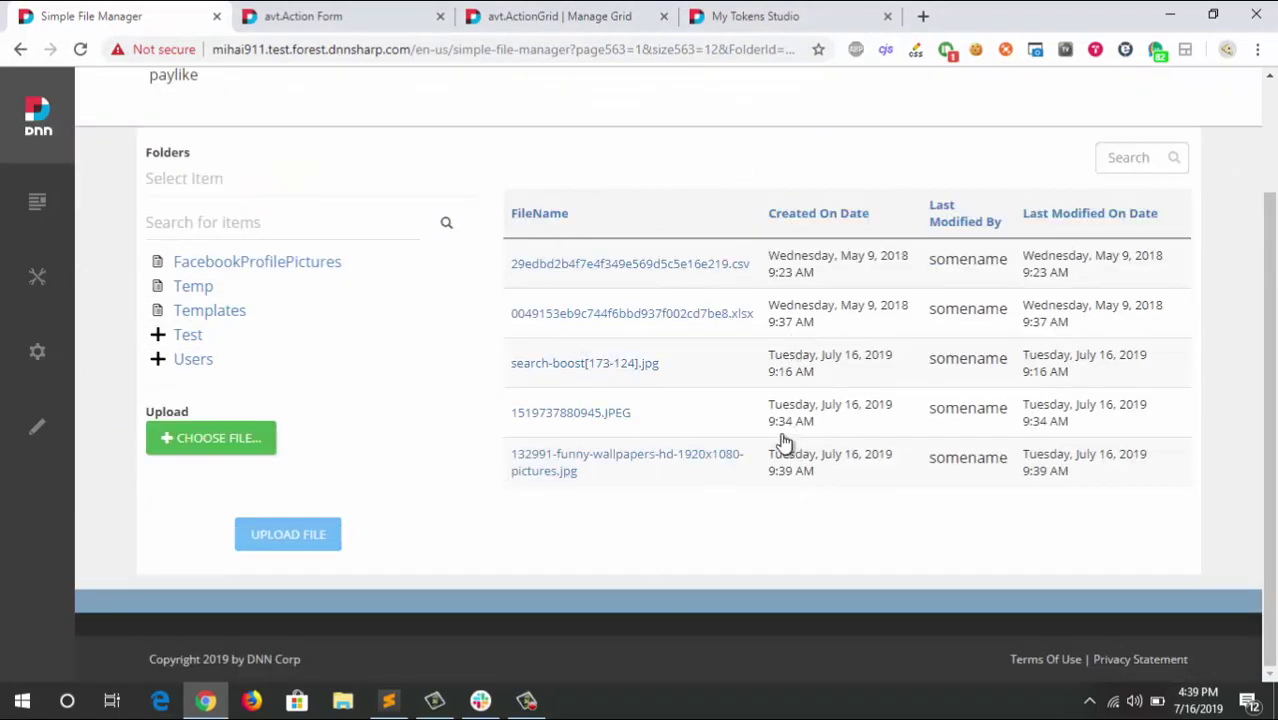
{"action": "scroll", "coordinate": [672, 462], "scroll_direction": "up", "scroll_amount": 3}
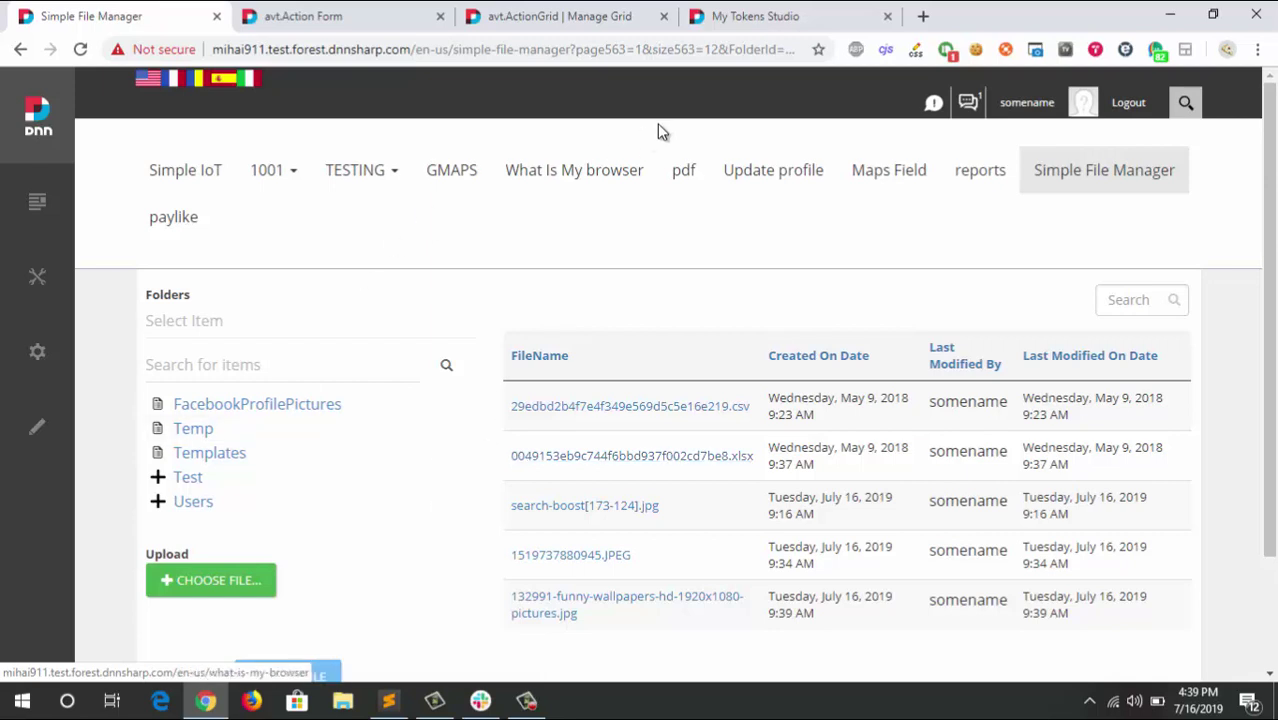
- Highlight the FolderId=37 parameter at the end of the address bar URL
{"action": "left_click_drag", "start_coordinate": [734, 53], "coordinate": [800, 55]}
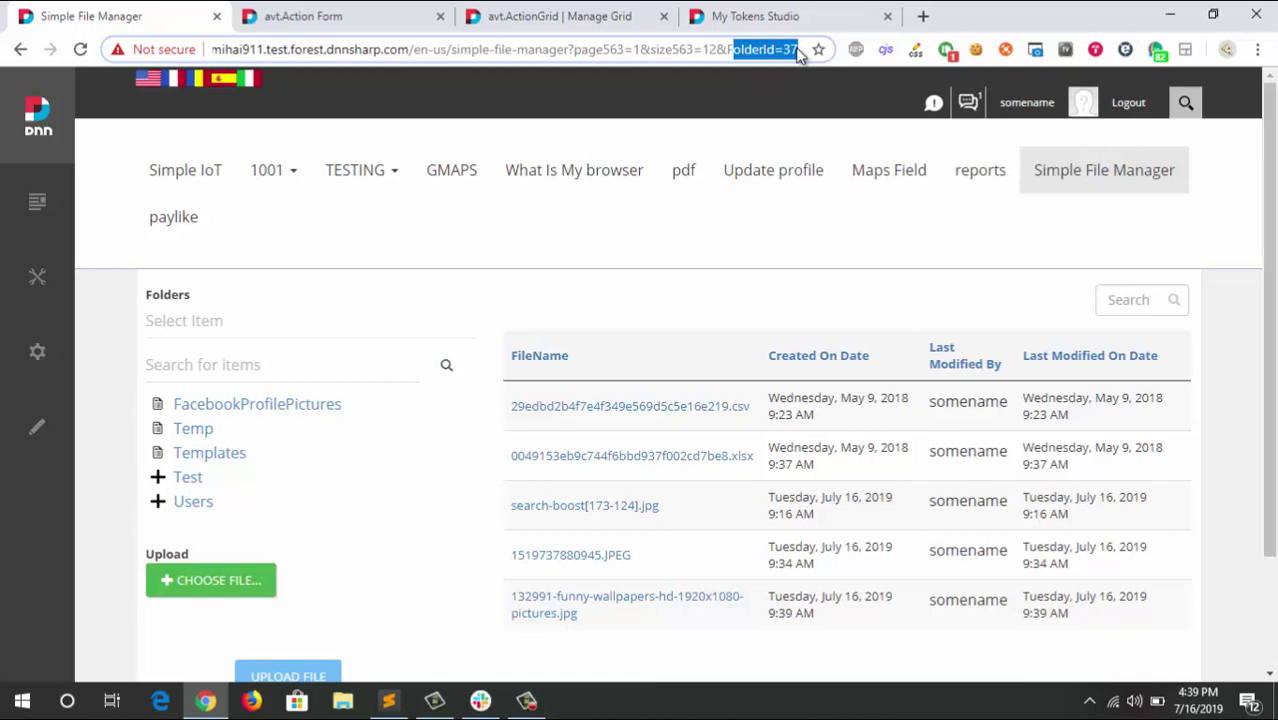
- In the Action Form settings, expand the Folders field to view its SQL query for folders under ParentID 36
{"action": "left_click", "coordinate": [277, 12]}
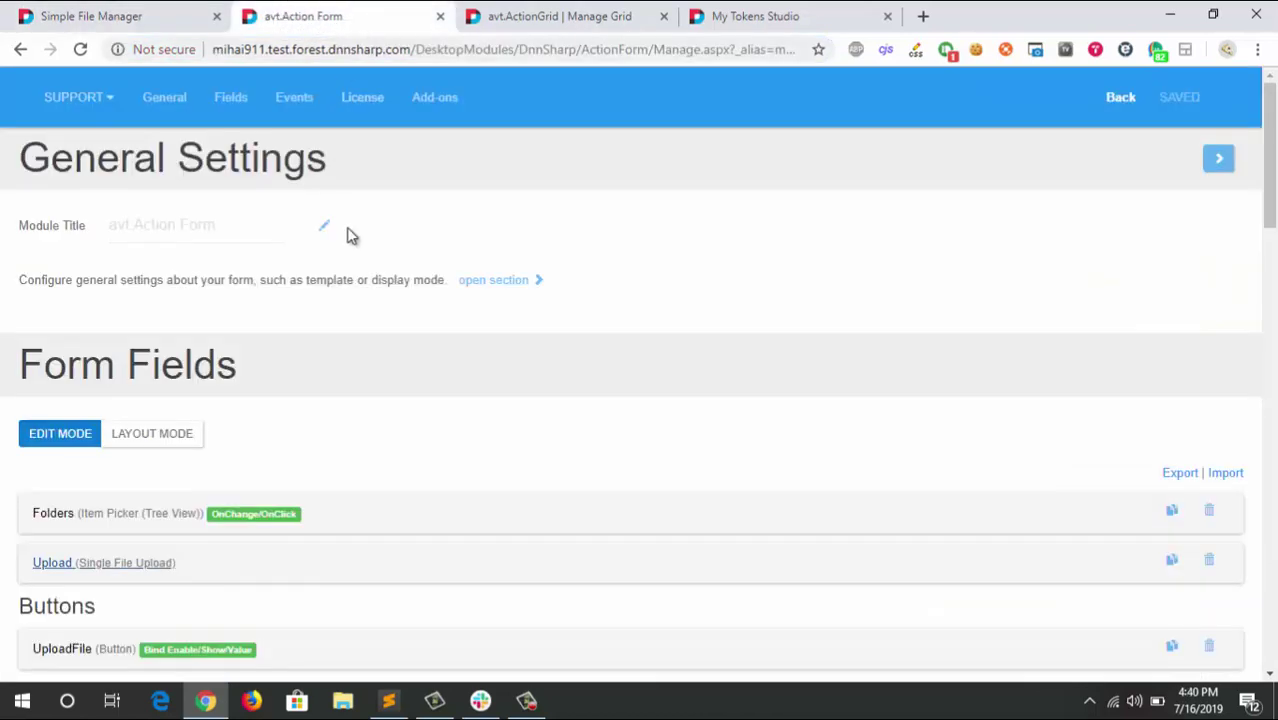
{"action": "scroll", "coordinate": [350, 235], "scroll_direction": "down", "scroll_amount": 1}
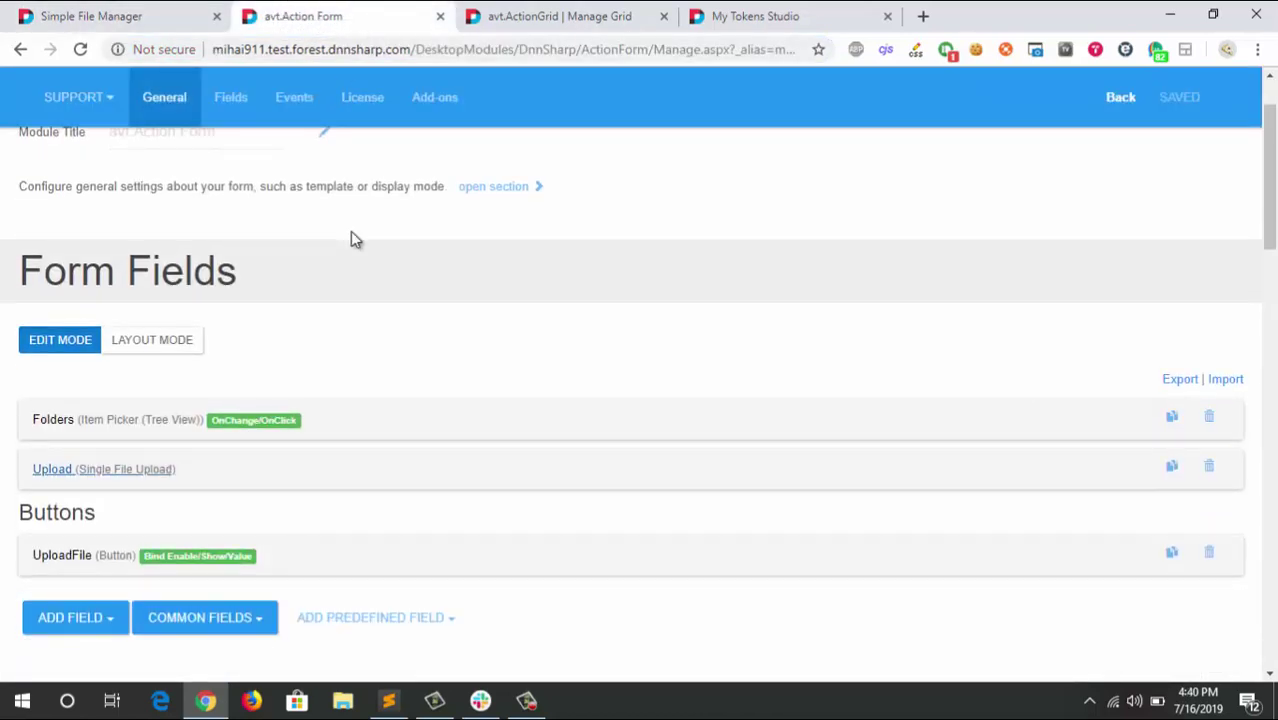
{"action": "scroll", "coordinate": [352, 238], "scroll_direction": "down", "scroll_amount": 1}
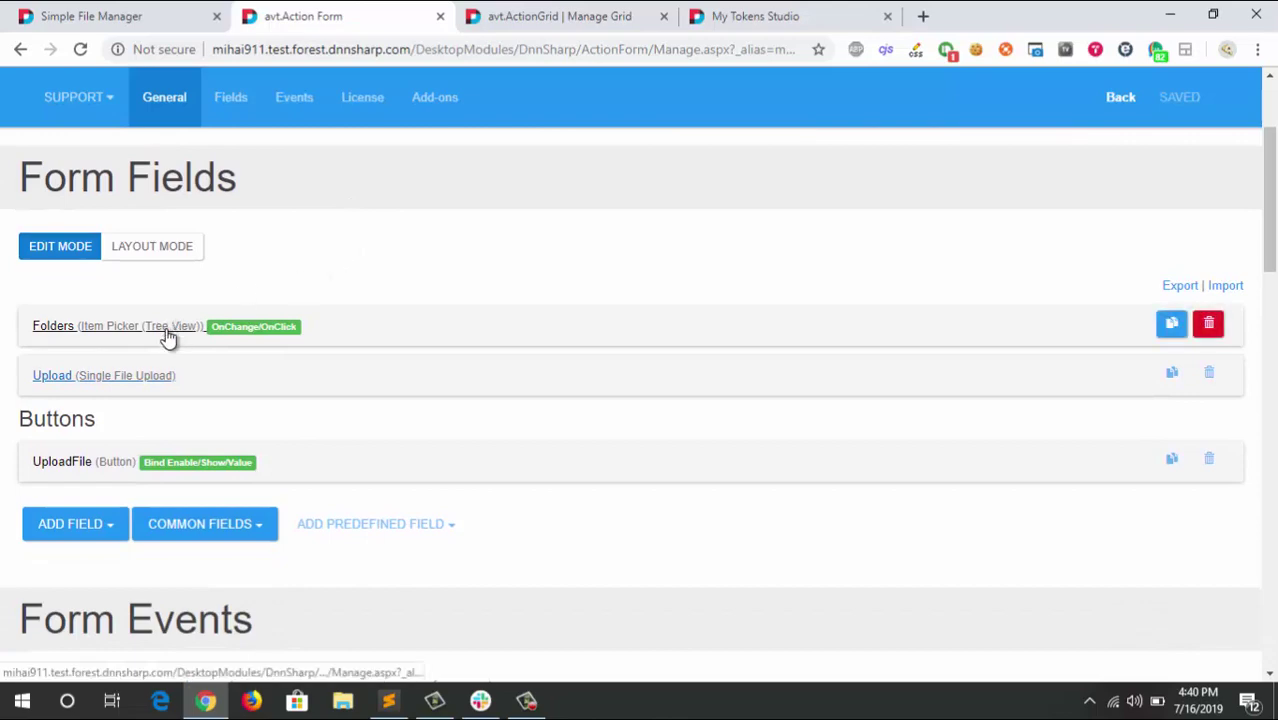
{"action": "left_click", "coordinate": [168, 336]}
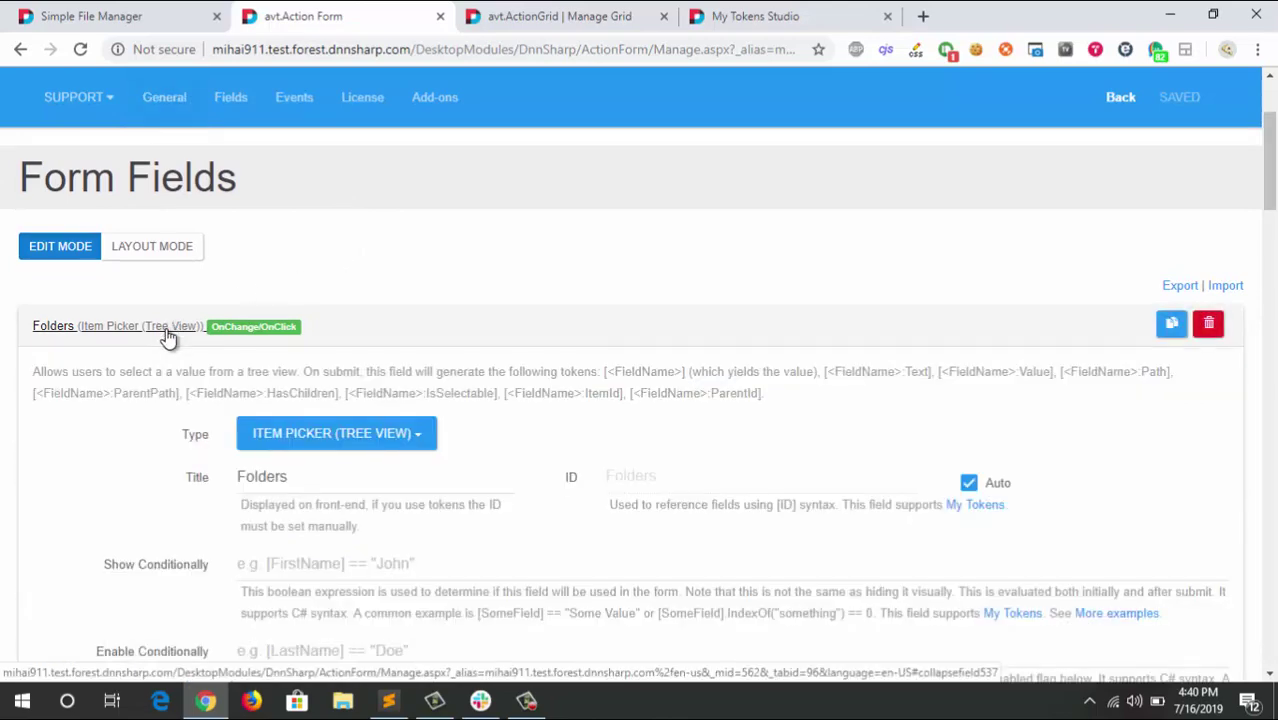
{"action": "scroll", "coordinate": [168, 336], "scroll_direction": "down", "scroll_amount": 6}
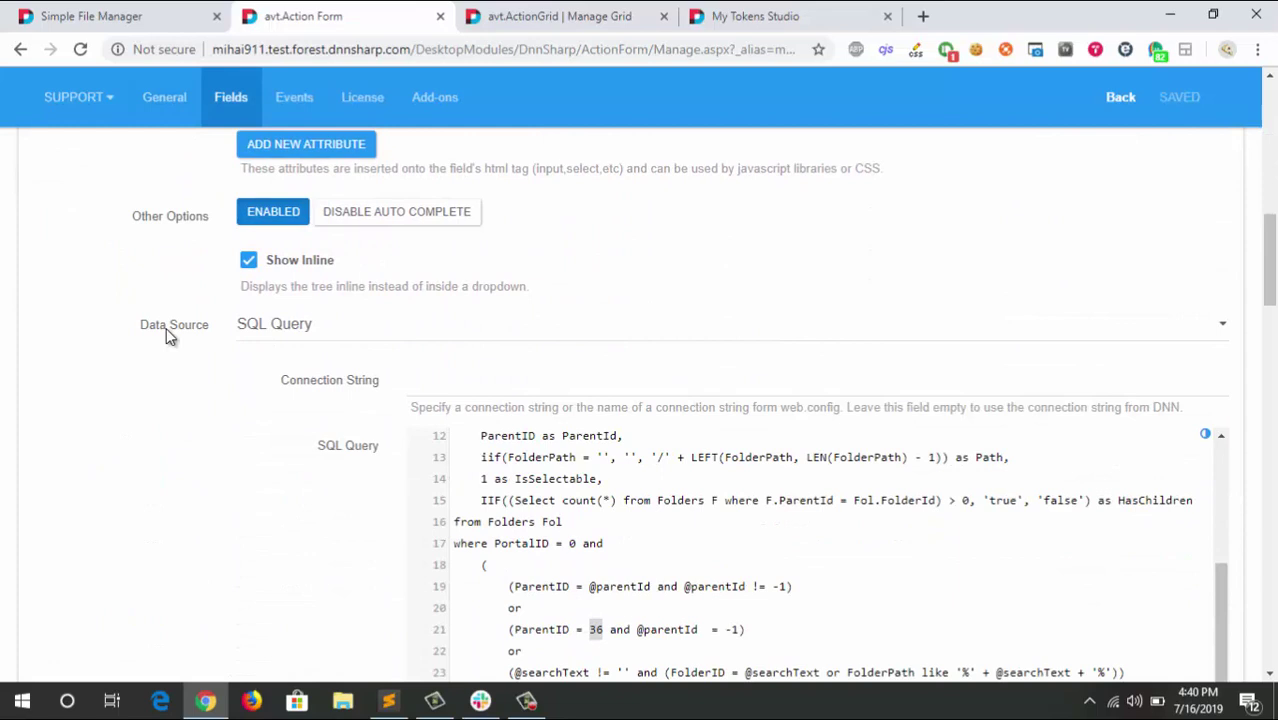
{"action": "scroll", "coordinate": [172, 336], "scroll_direction": "down", "scroll_amount": 1}
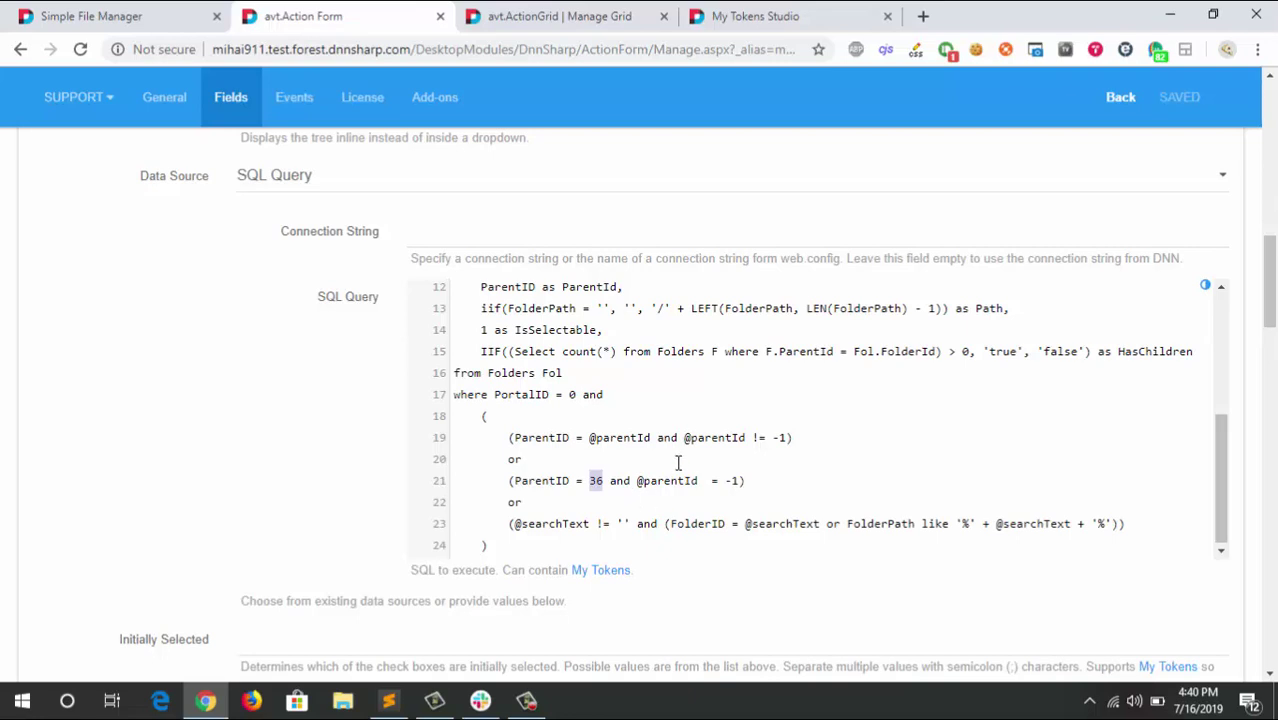
{"action": "scroll", "coordinate": [677, 462], "scroll_direction": "up", "scroll_amount": 5}
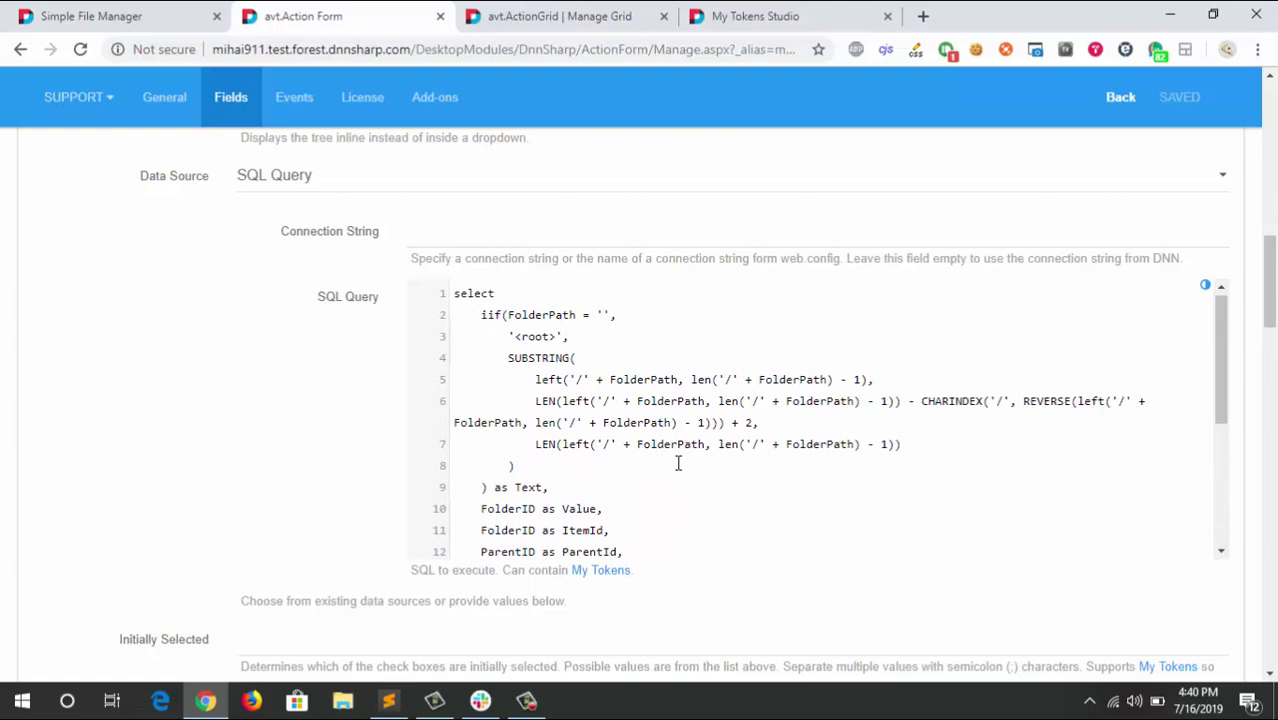
{"action": "scroll", "coordinate": [400, 430], "scroll_direction": "up", "scroll_amount": 4}
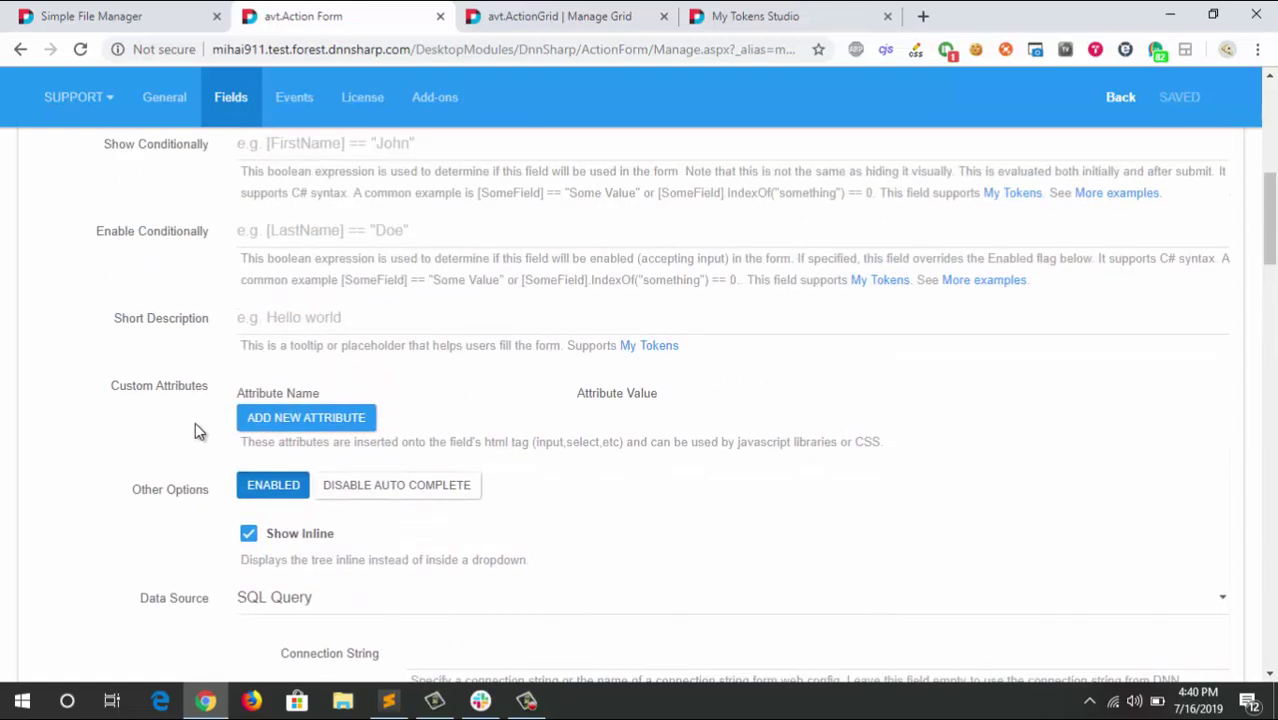
{"action": "scroll", "coordinate": [195, 430], "scroll_direction": "up", "scroll_amount": 4}
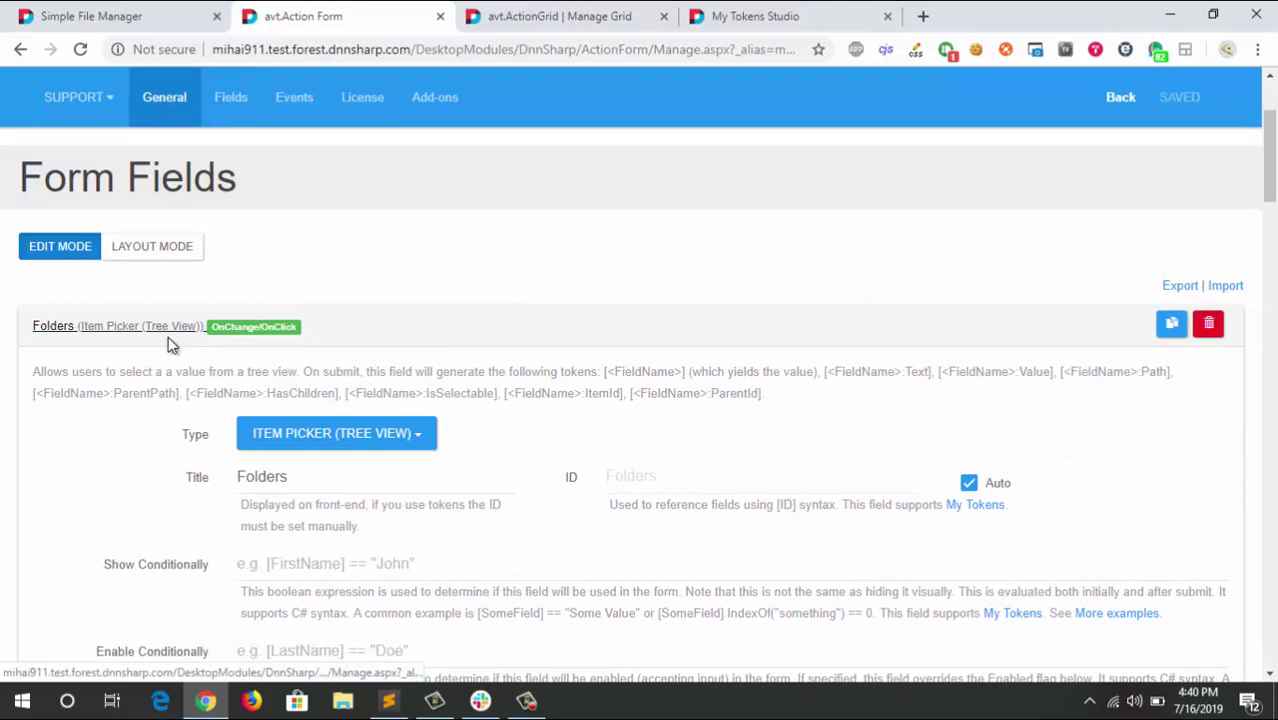
{"action": "scroll", "coordinate": [170, 355], "scroll_direction": "down", "scroll_amount": 12}
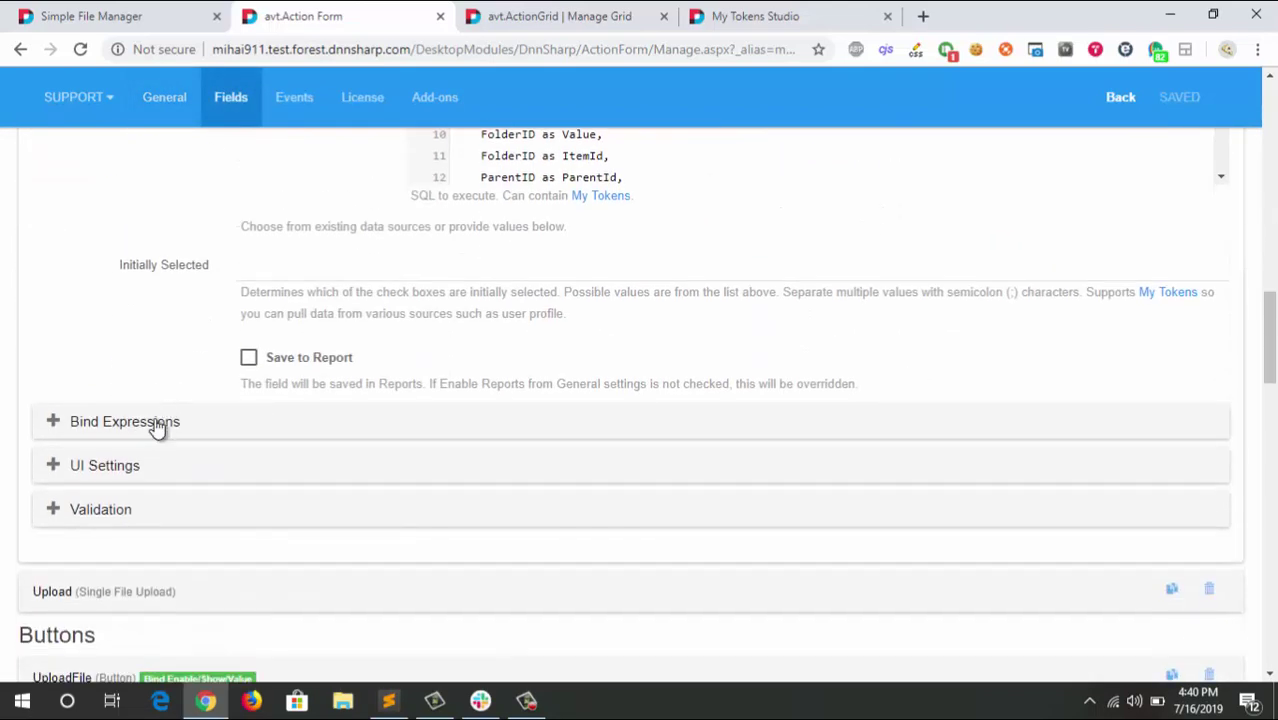
{"action": "left_click", "coordinate": [158, 421]}
{"action": "scroll", "coordinate": [171, 371], "scroll_direction": "down", "scroll_amount": 4}
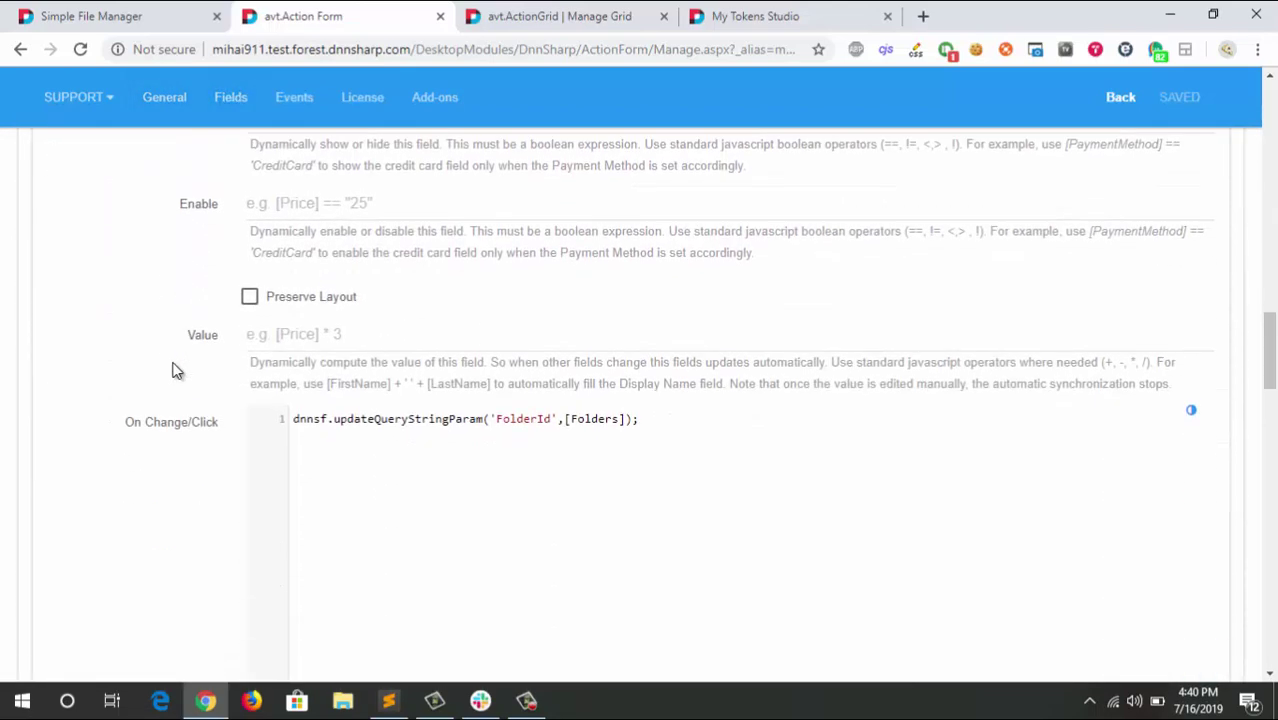
{"action": "scroll", "coordinate": [172, 371], "scroll_direction": "down", "scroll_amount": 1}
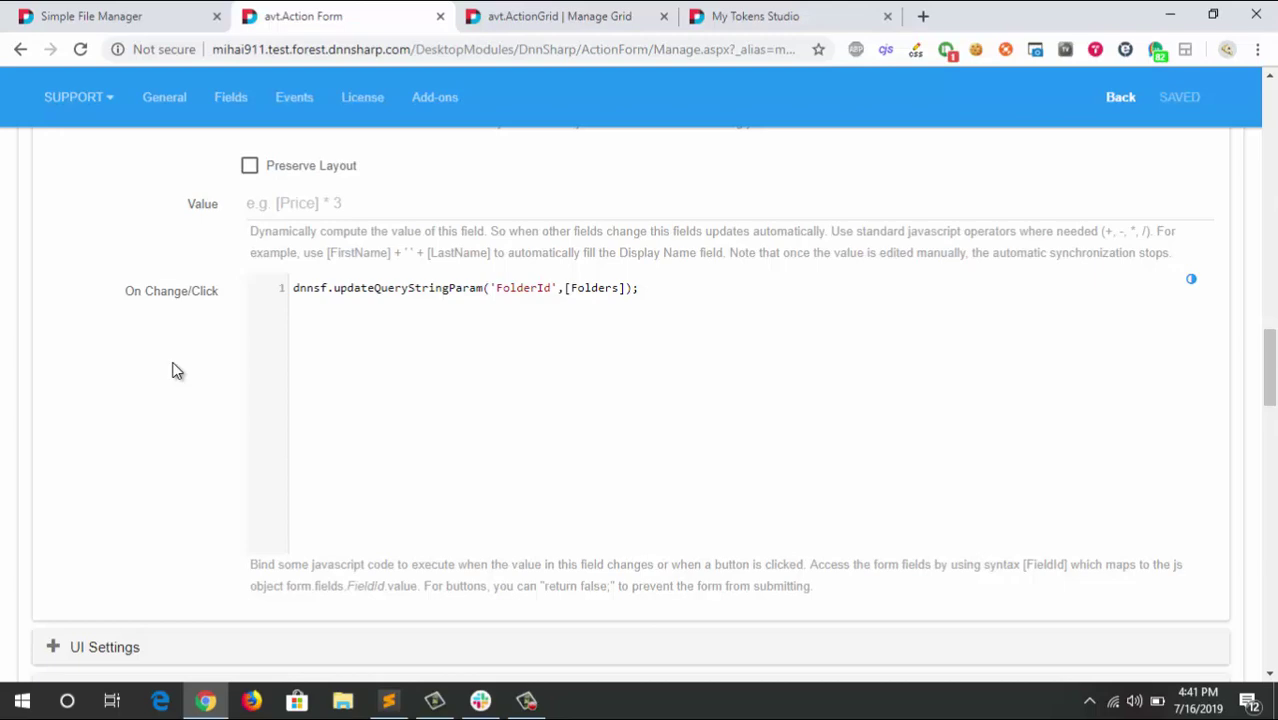
{"action": "scroll", "coordinate": [174, 371], "scroll_direction": "up", "scroll_amount": 15}
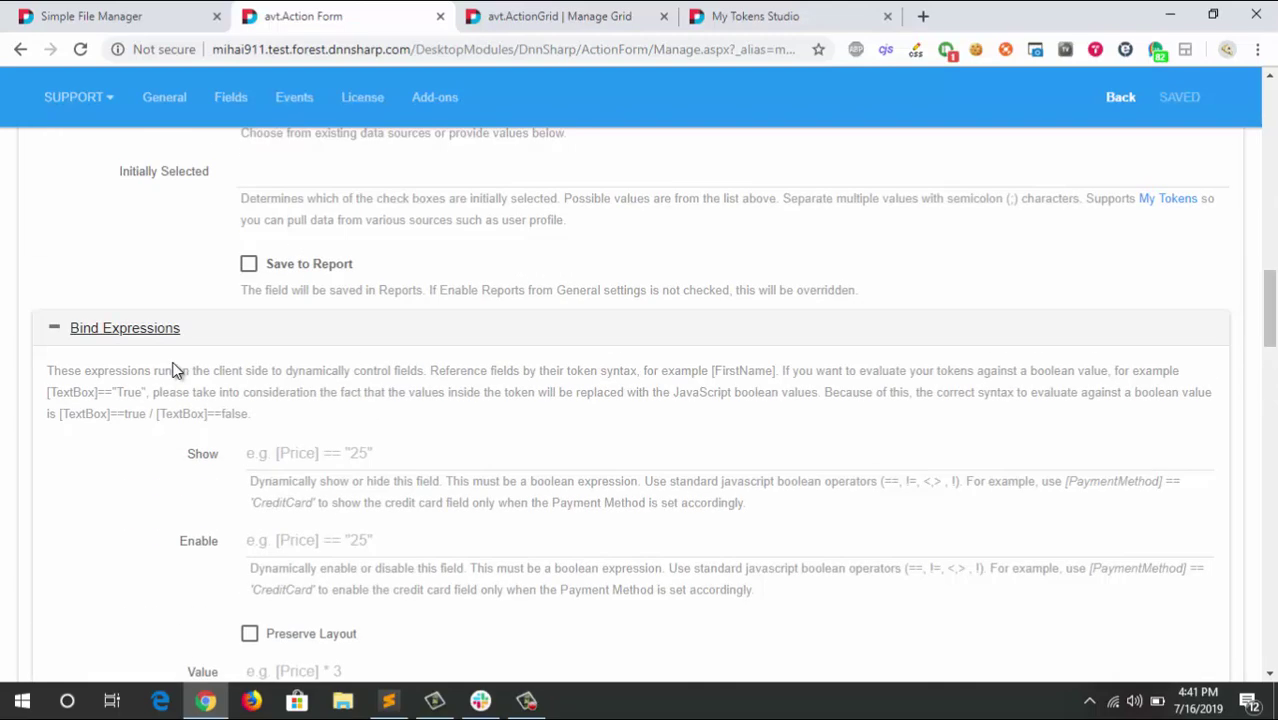
{"action": "scroll", "coordinate": [174, 371], "scroll_direction": "up", "scroll_amount": 5}
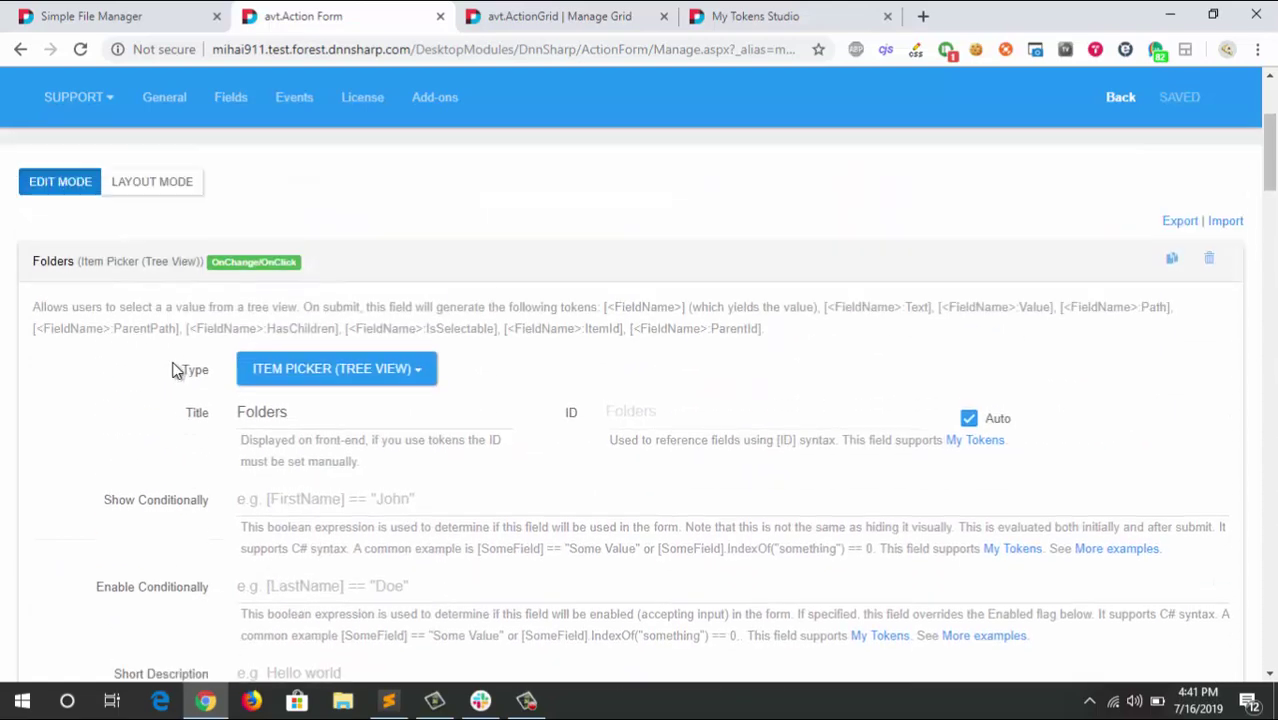
{"action": "scroll", "coordinate": [174, 371], "scroll_direction": "down", "scroll_amount": 10}
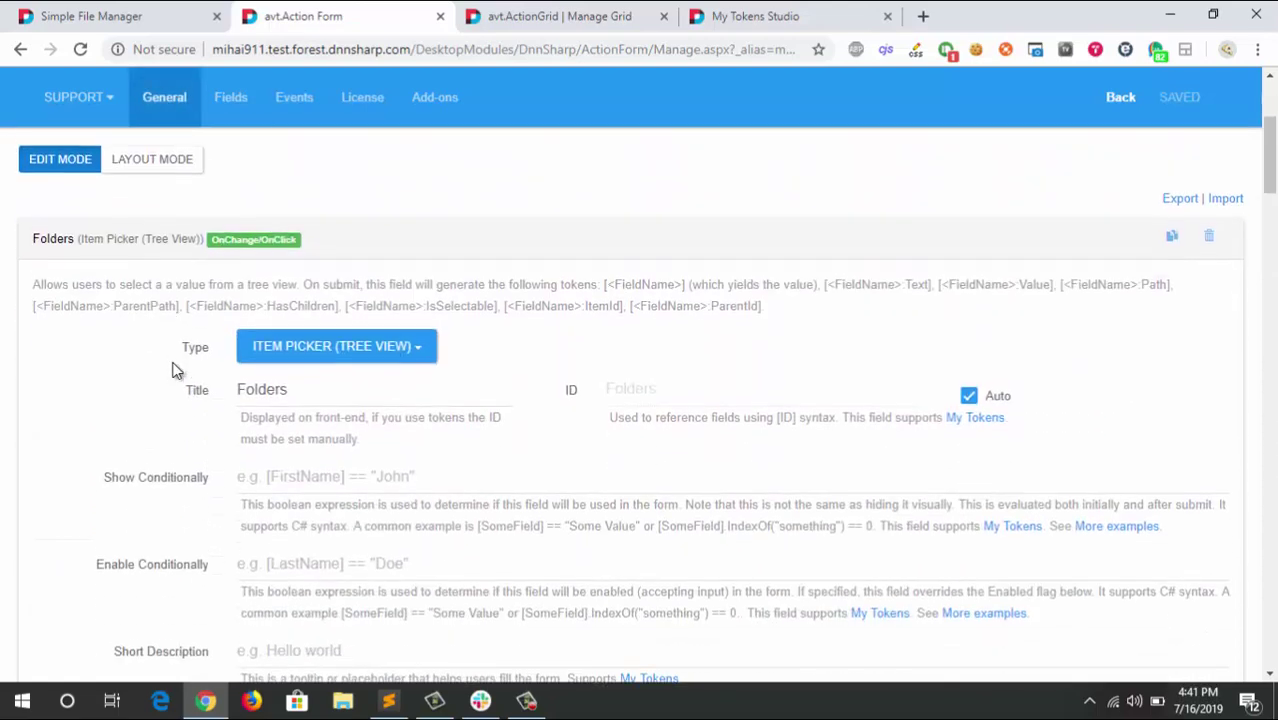
{"action": "scroll", "coordinate": [174, 371], "scroll_direction": "down", "scroll_amount": 2}
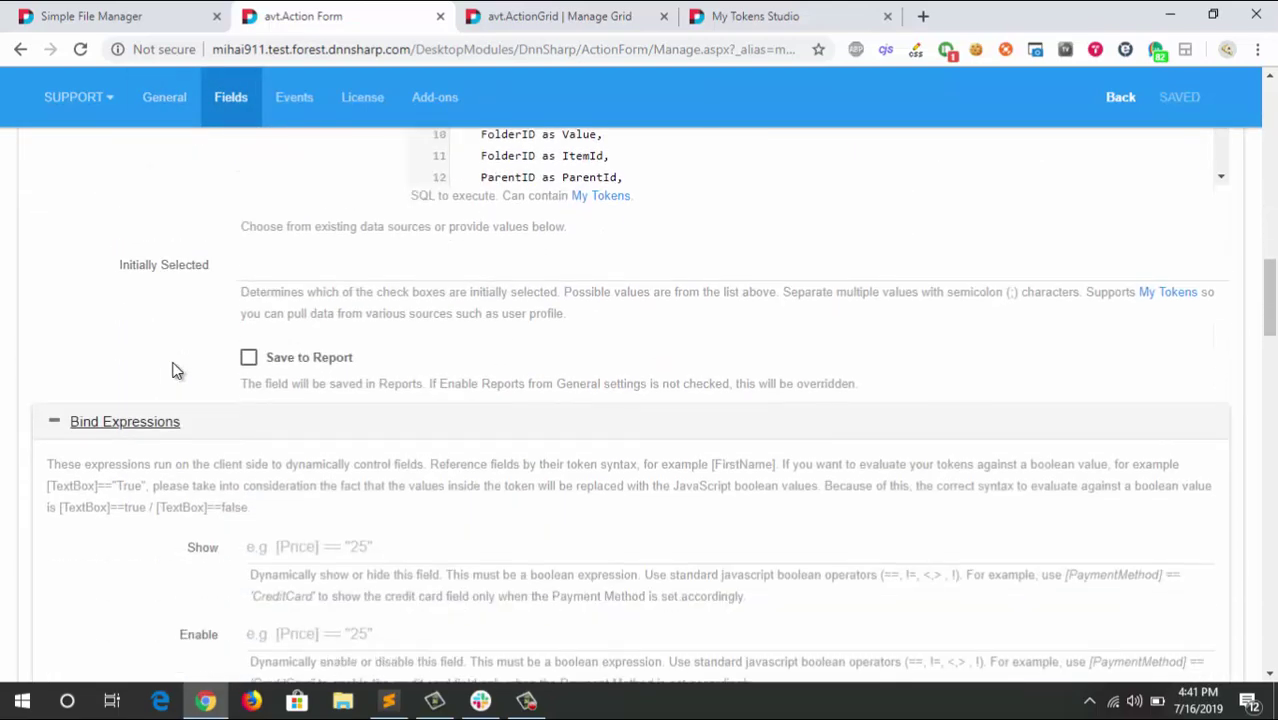
{"action": "scroll", "coordinate": [174, 371], "scroll_direction": "down", "scroll_amount": 10}
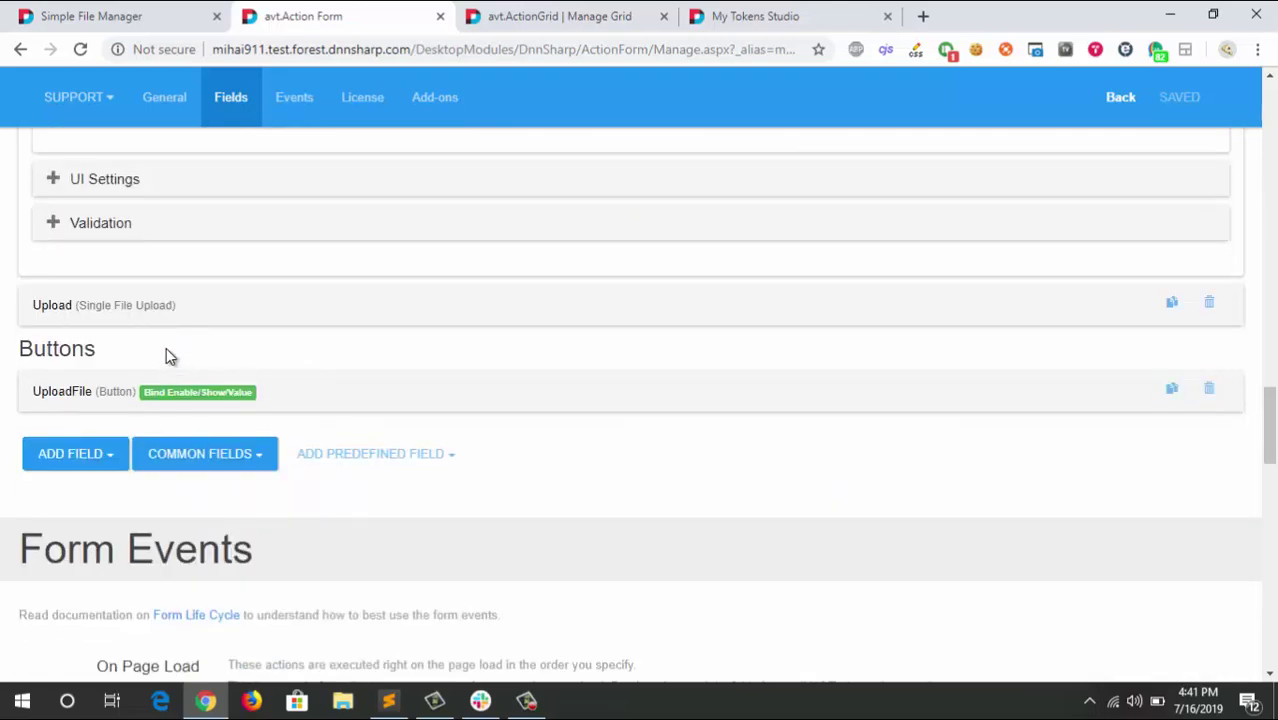
- Expand the Upload field and keep Folder Input Mode set to Folder ID
{"action": "left_click", "coordinate": [155, 310]}
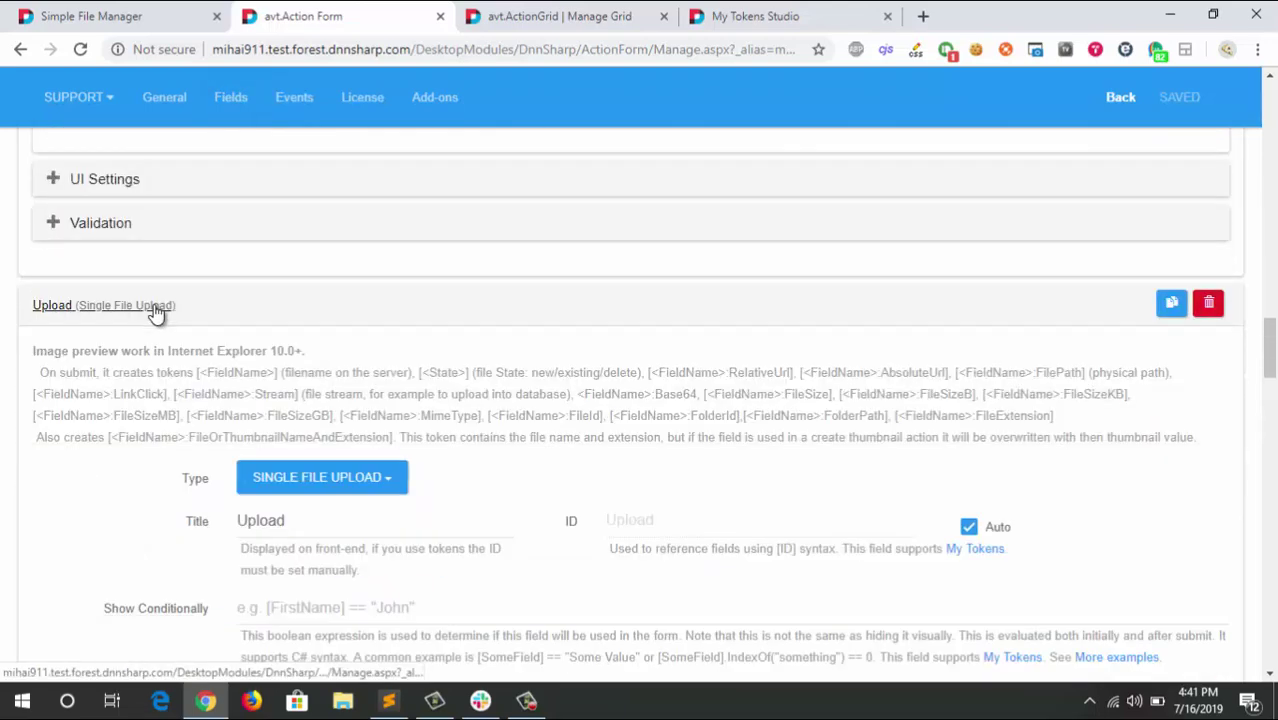
{"action": "scroll", "coordinate": [155, 310], "scroll_direction": "down", "scroll_amount": 10}
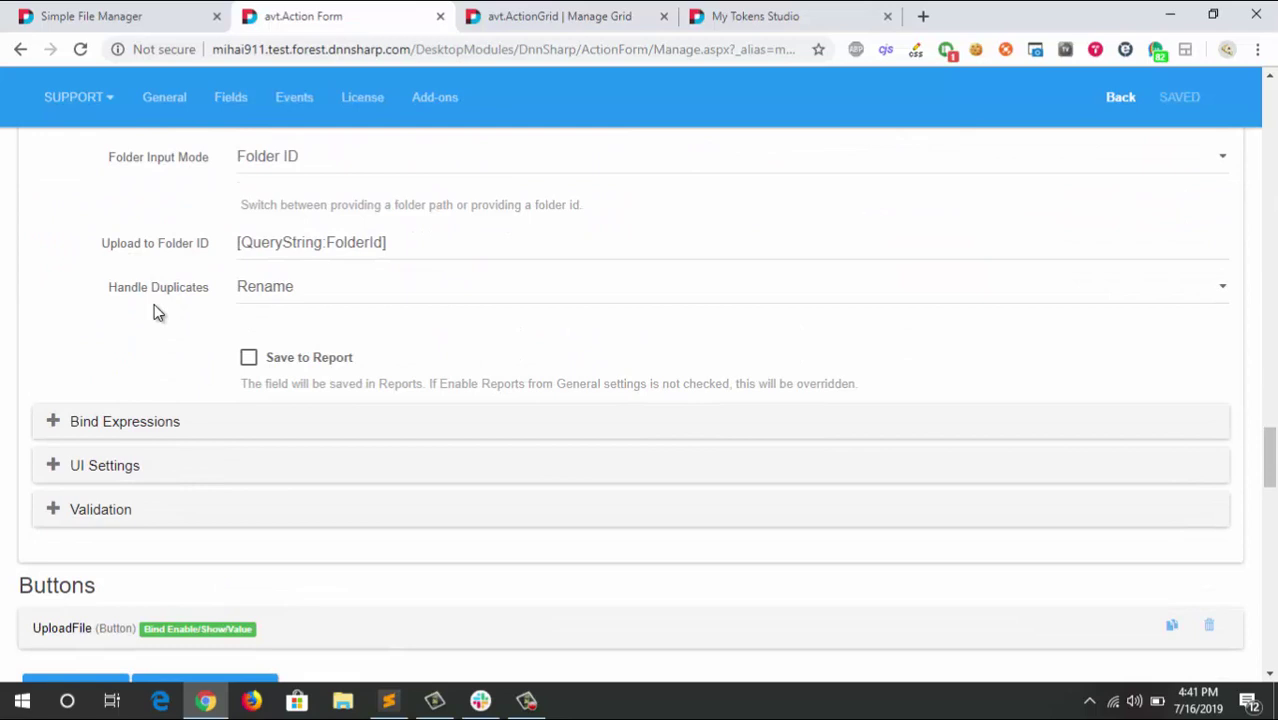
{"action": "scroll", "coordinate": [154, 313], "scroll_direction": "up", "scroll_amount": 2}
{"action": "left_click", "coordinate": [265, 344]}
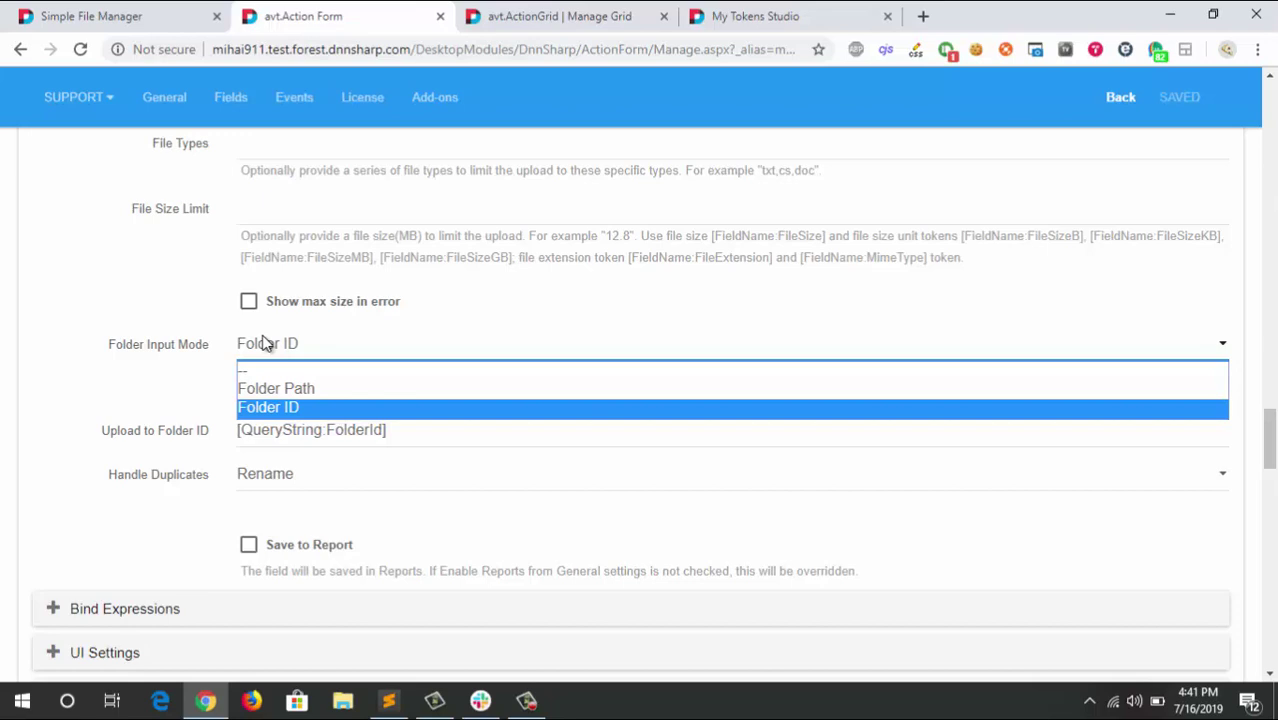
{"action": "left_click", "coordinate": [265, 343]}
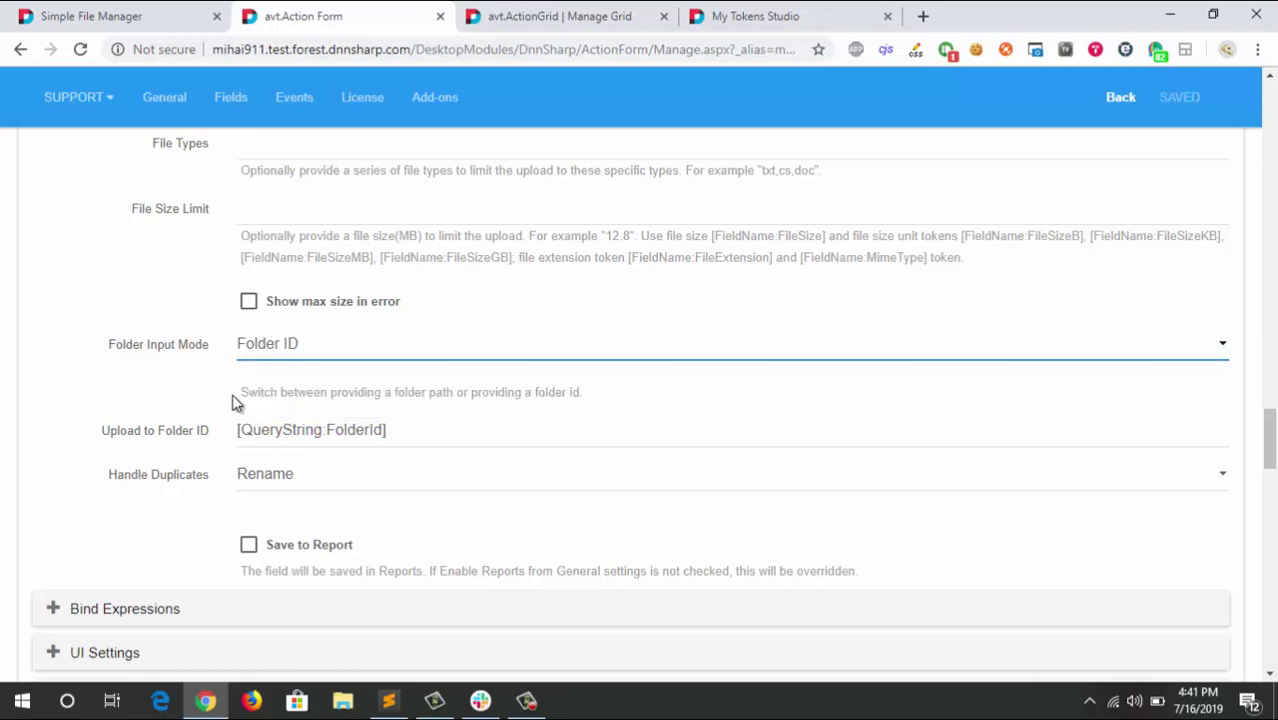
{"action": "scroll", "coordinate": [205, 391], "scroll_direction": "down", "scroll_amount": 5}
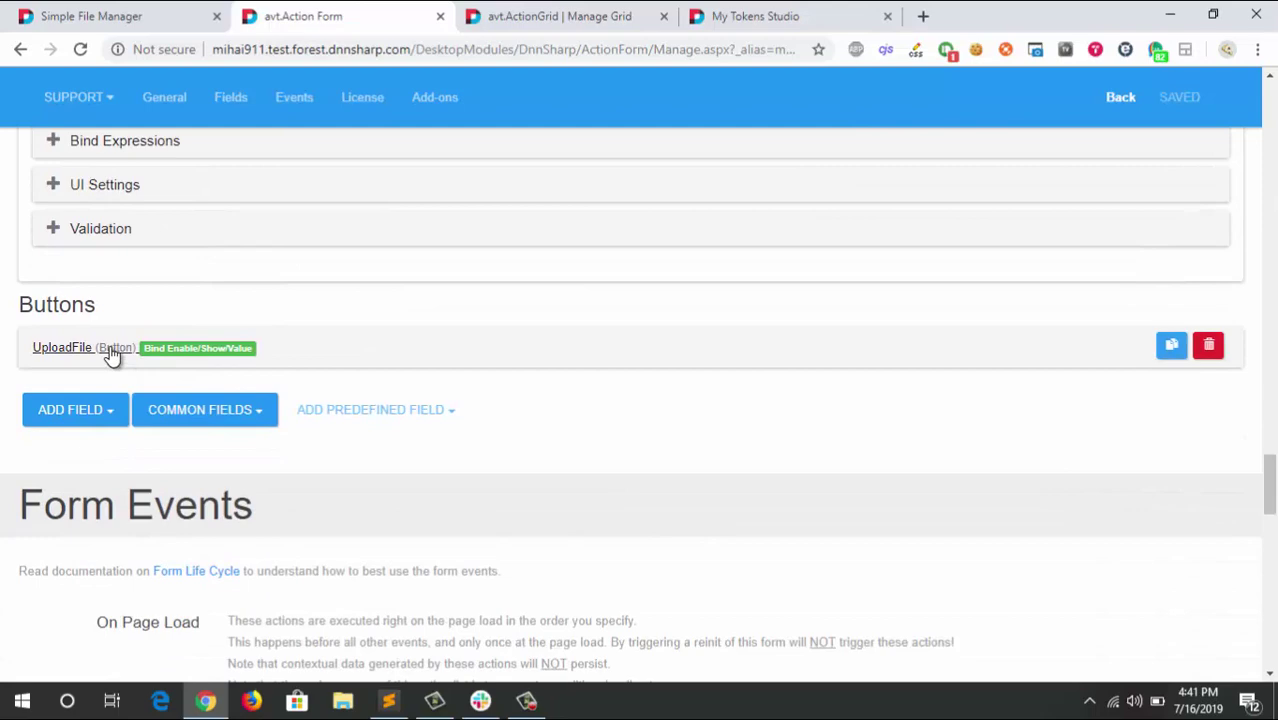
- Expand the UploadFile button and open its Initialize Action Form And Stop Execution action targeting avt.Action Form (#562)
{"action": "left_click", "coordinate": [112, 355]}
{"action": "scroll", "coordinate": [205, 308], "scroll_direction": "down", "scroll_amount": 6}
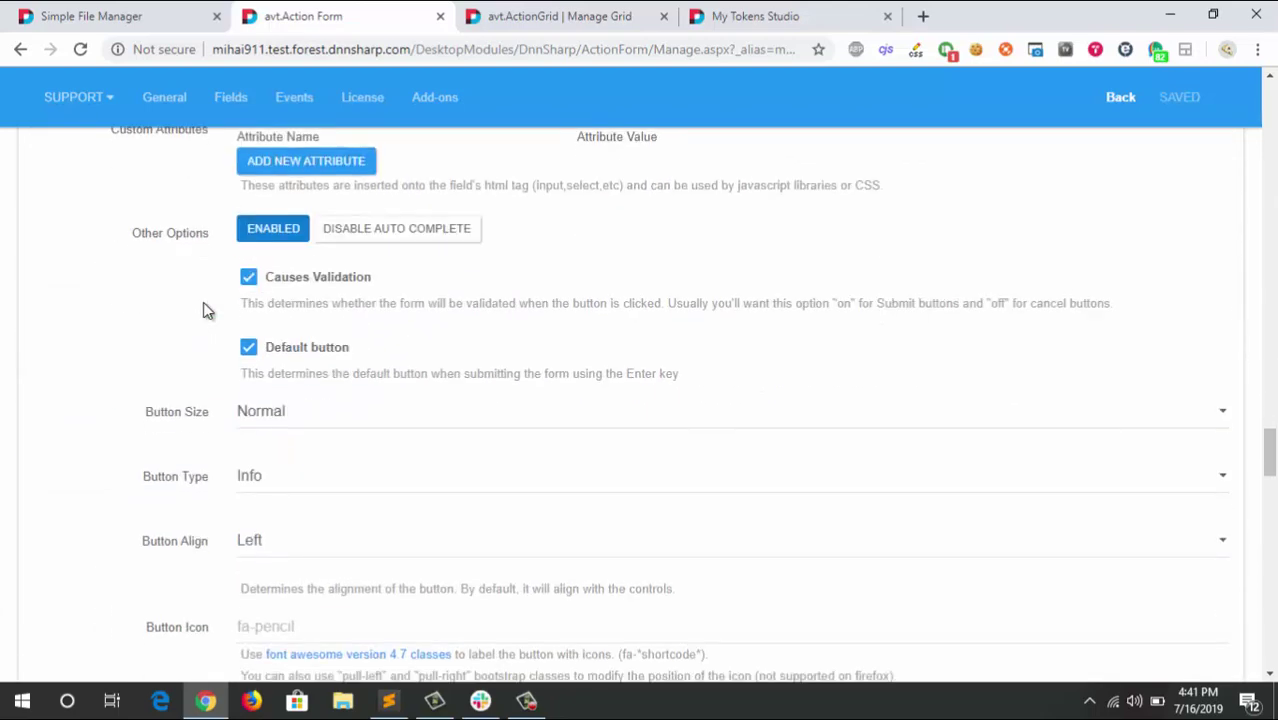
{"action": "scroll", "coordinate": [203, 303], "scroll_direction": "down", "scroll_amount": 7}
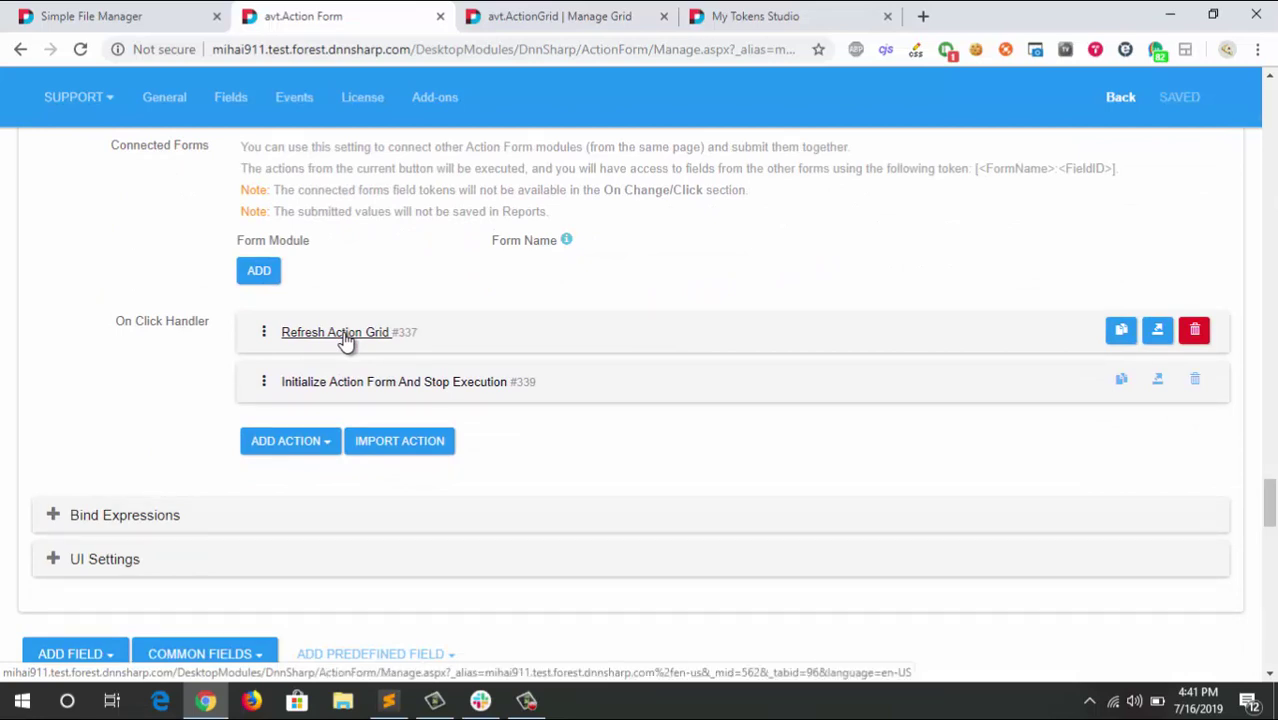
{"action": "left_click", "coordinate": [371, 386]}
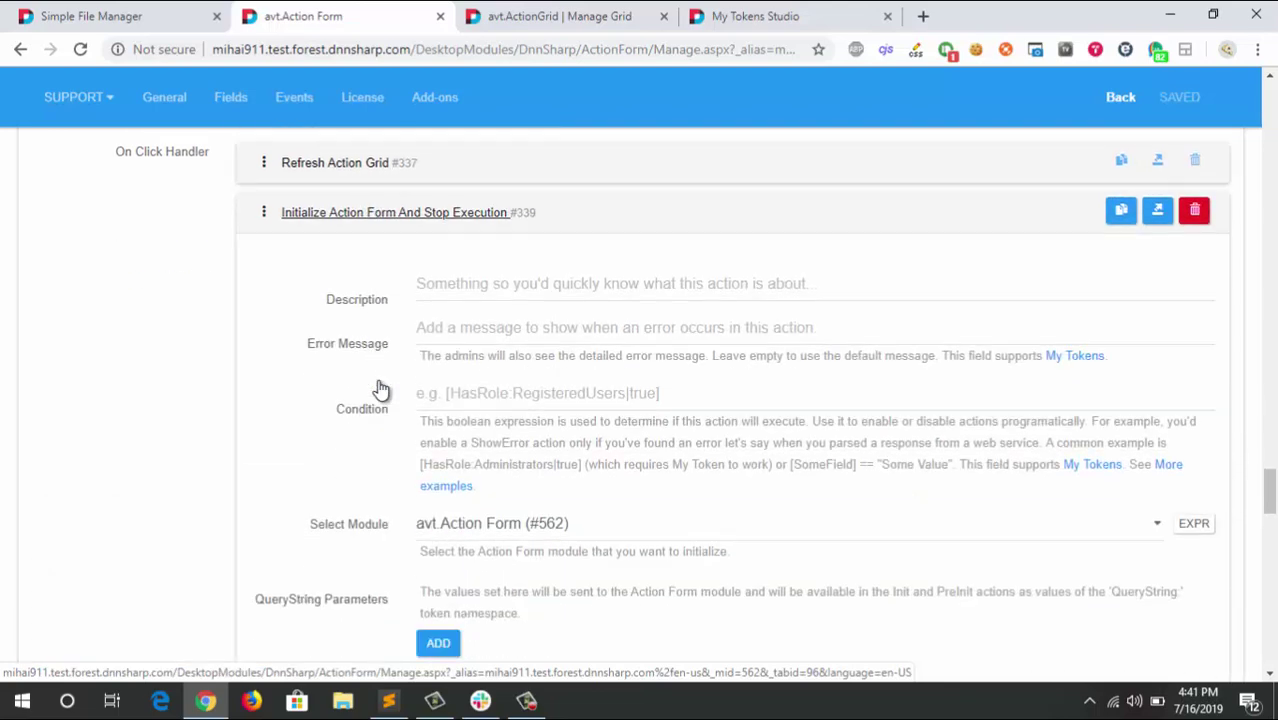
{"action": "scroll", "coordinate": [380, 390], "scroll_direction": "down", "scroll_amount": 1}
{"action": "scroll", "coordinate": [380, 390], "scroll_direction": "up", "scroll_amount": 1}
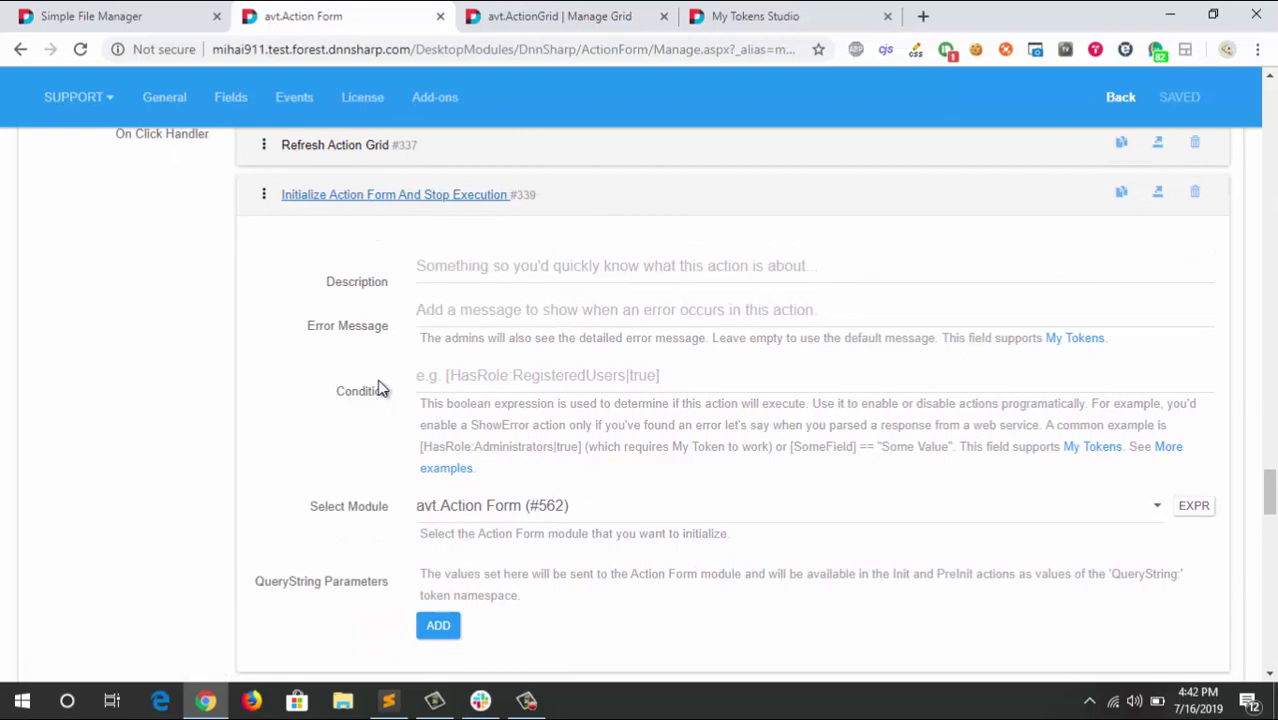
- Collapse the action, then view the Action Grid data source: Files table, key FileId, FolderId filter
{"action": "left_click", "coordinate": [408, 203]}
{"action": "left_click", "coordinate": [524, 16]}
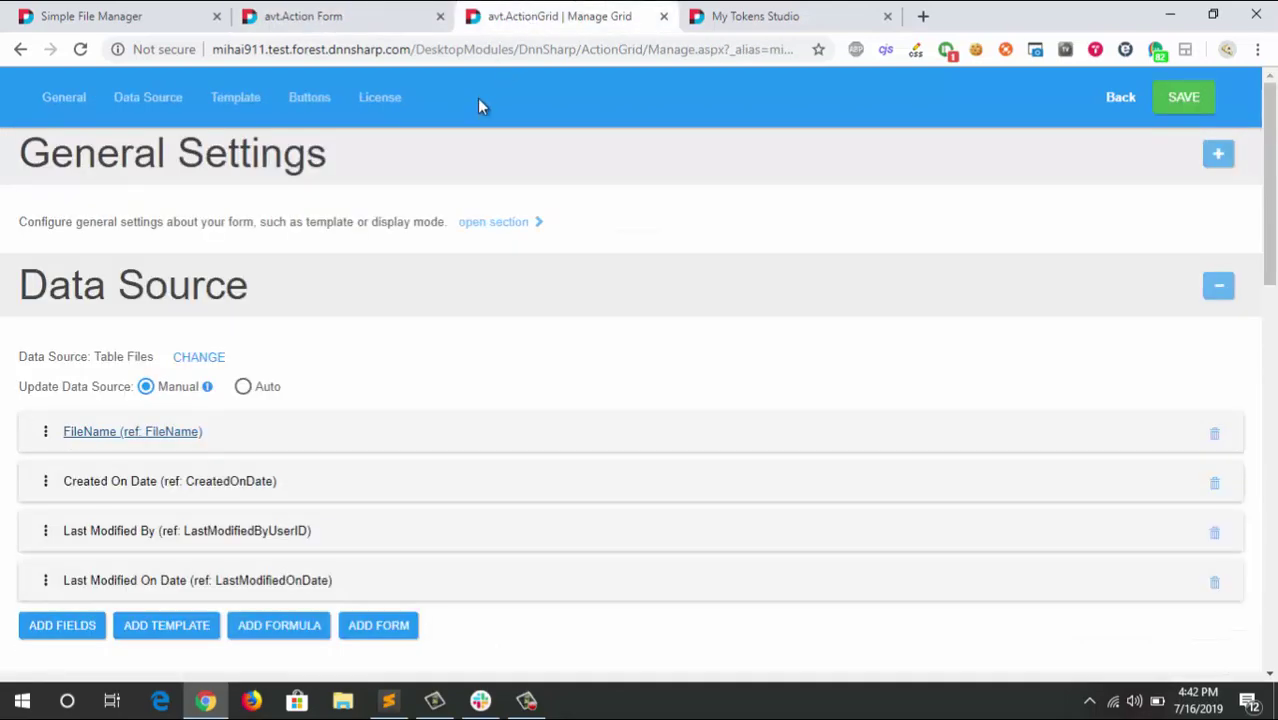
{"action": "left_click", "coordinate": [214, 358]}
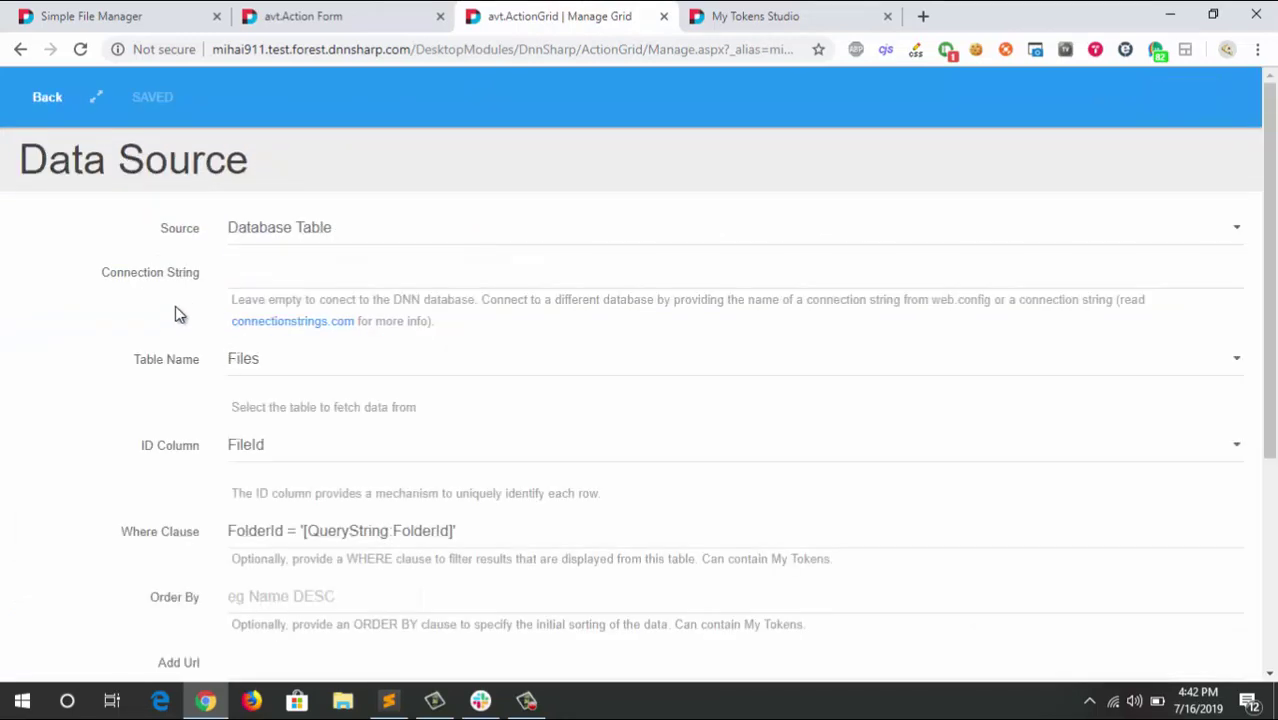
{"action": "scroll", "coordinate": [162, 313], "scroll_direction": "down", "scroll_amount": 1}
{"action": "scroll", "coordinate": [162, 313], "scroll_direction": "up", "scroll_amount": 1}
{"action": "scroll", "coordinate": [151, 330], "scroll_direction": "down", "scroll_amount": 1}
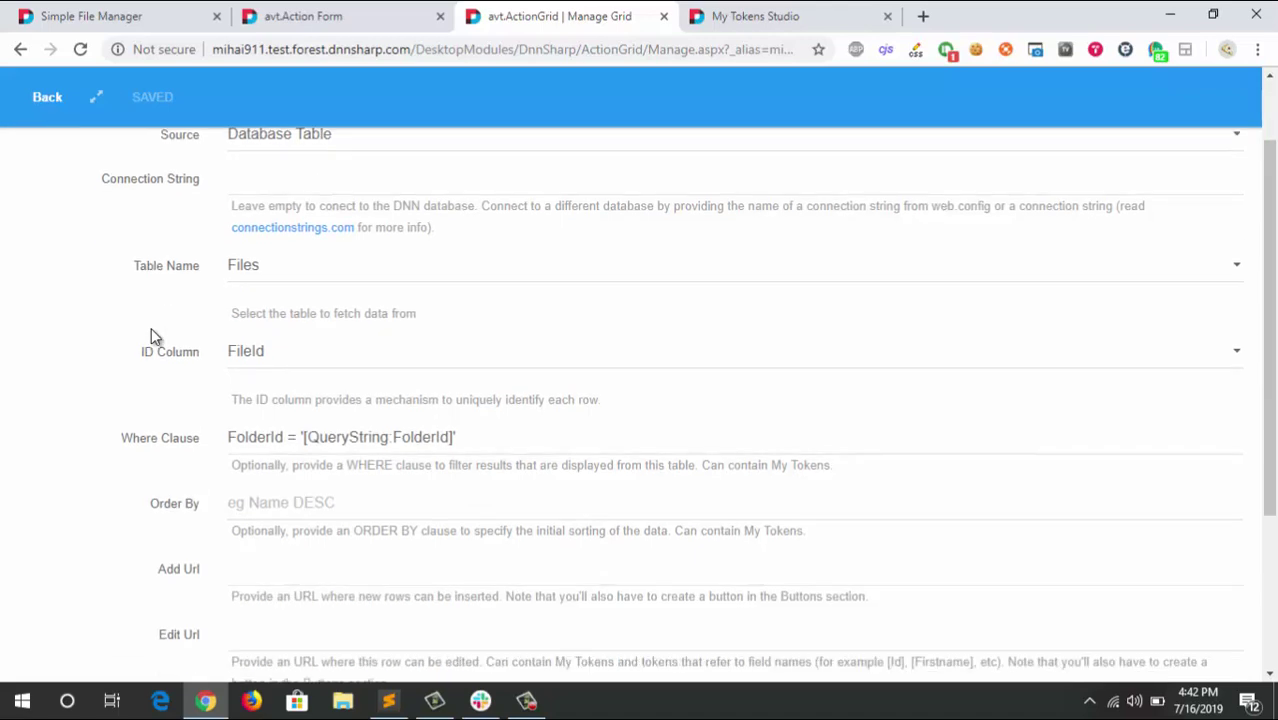
{"action": "scroll", "coordinate": [152, 335], "scroll_direction": "down", "scroll_amount": 1}
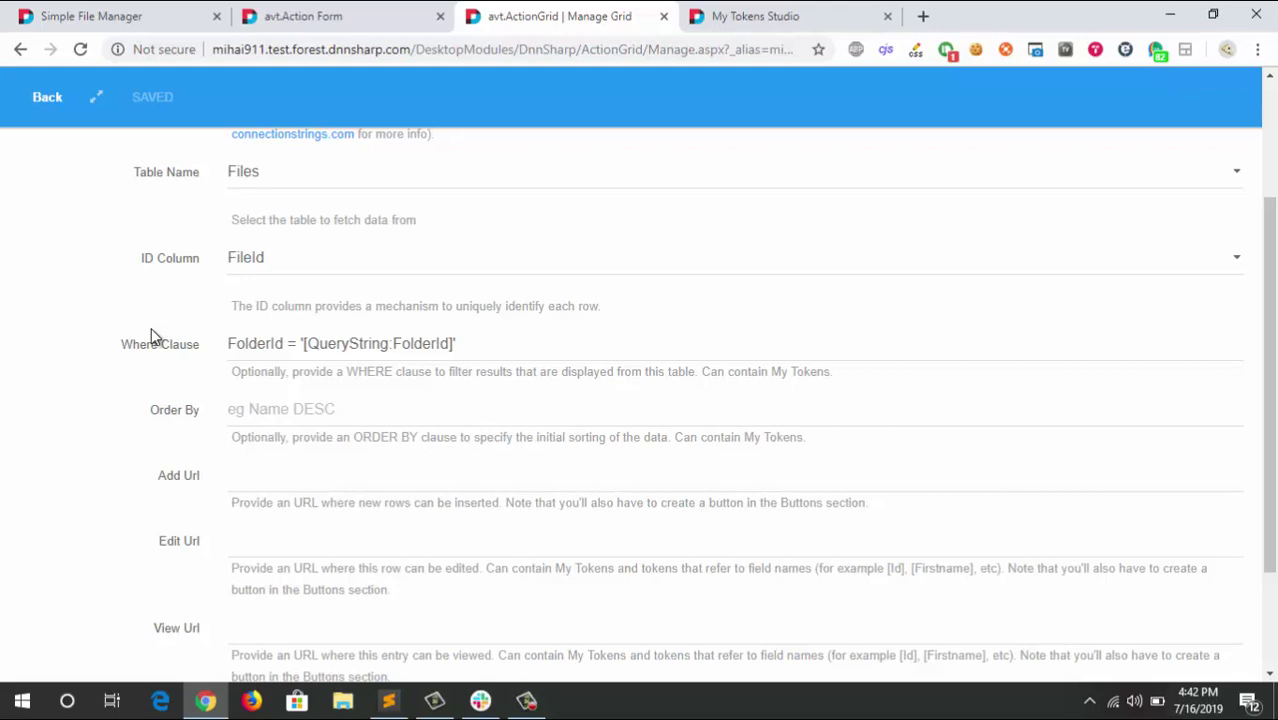
{"action": "scroll", "coordinate": [231, 342], "scroll_direction": "up", "scroll_amount": 2}
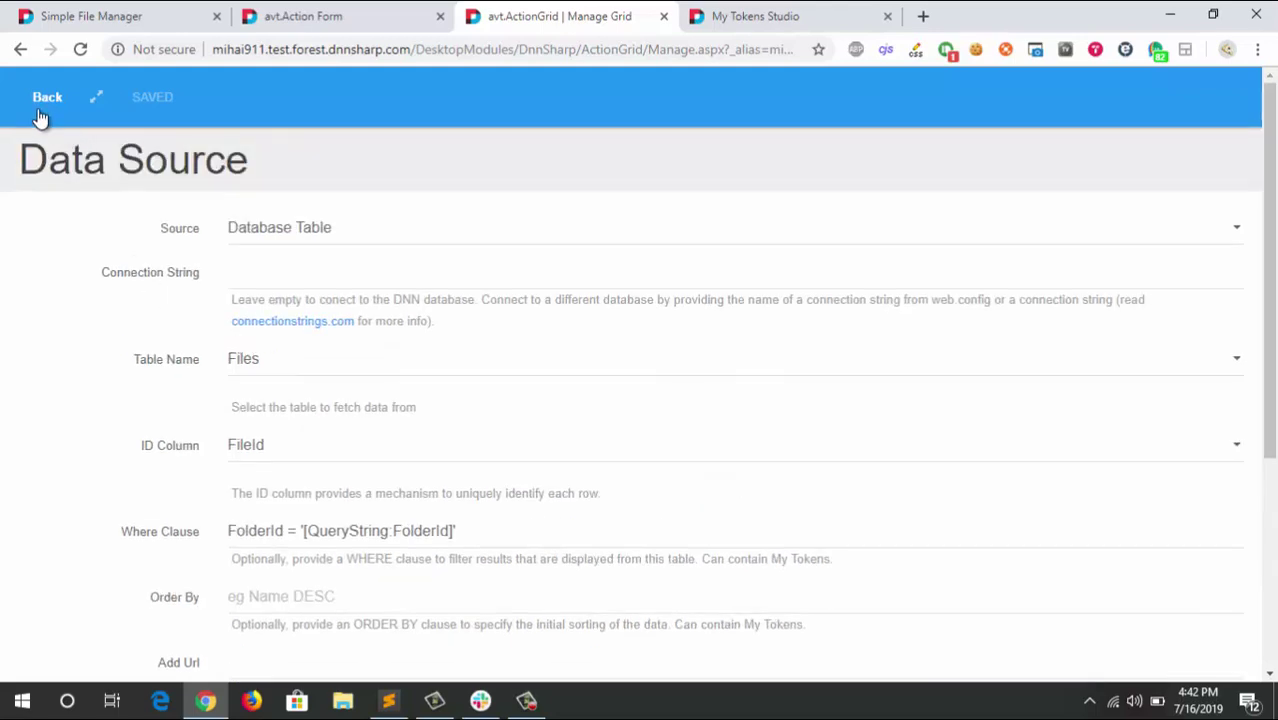
- Return to the grid overview and expand General Settings: Touch Friendly pager, page sizes 12, 24, 48
{"action": "left_click", "coordinate": [40, 115]}
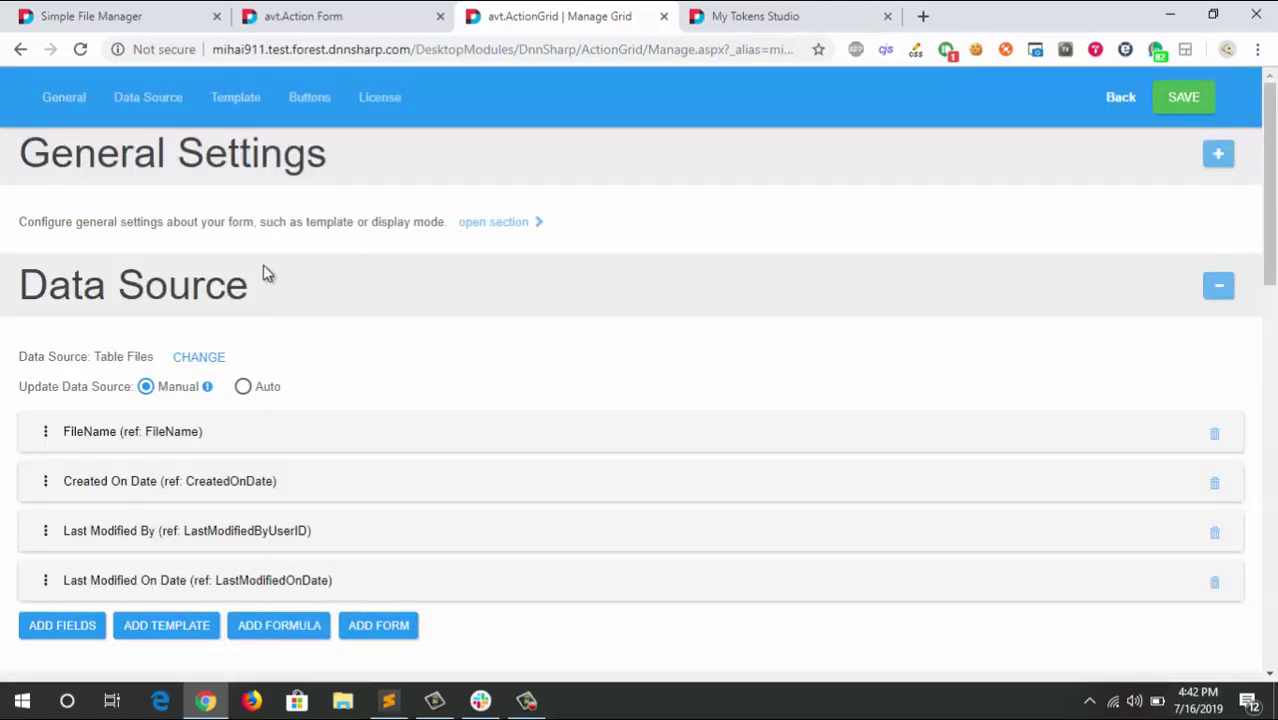
{"action": "left_click", "coordinate": [516, 228]}
{"action": "scroll", "coordinate": [220, 366], "scroll_direction": "down", "scroll_amount": 5}
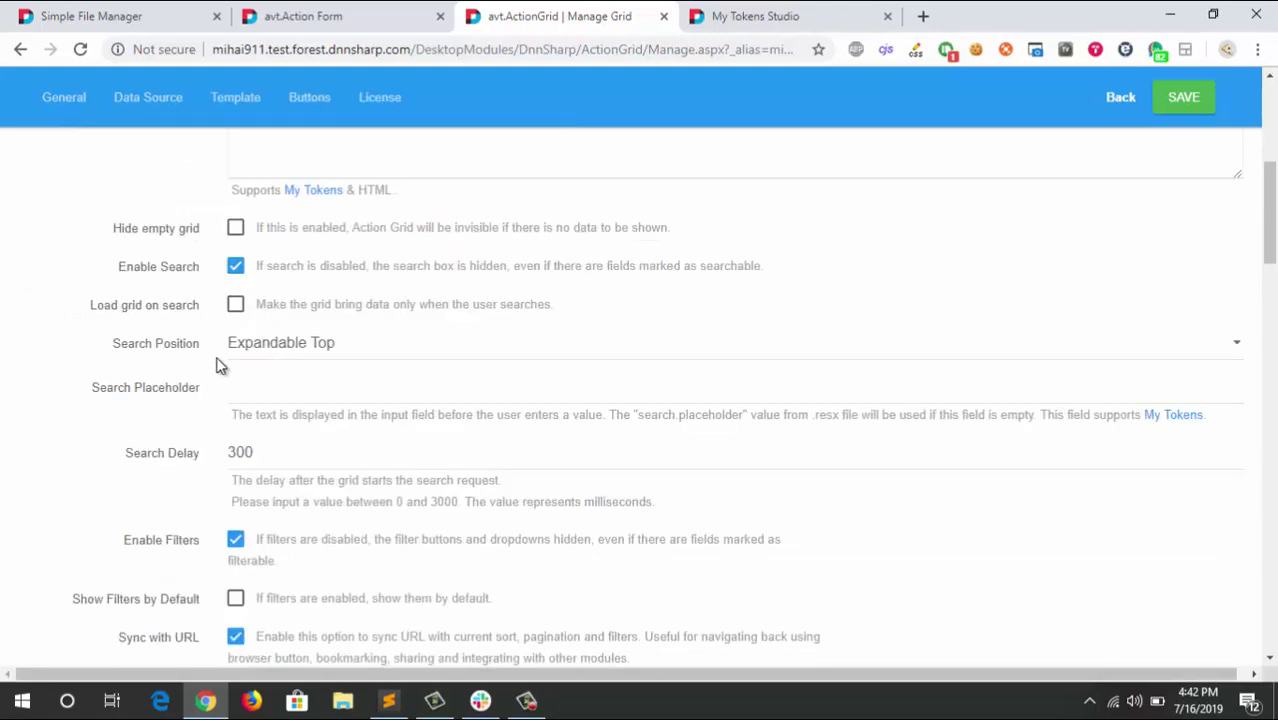
{"action": "scroll", "coordinate": [220, 366], "scroll_direction": "down", "scroll_amount": 3}
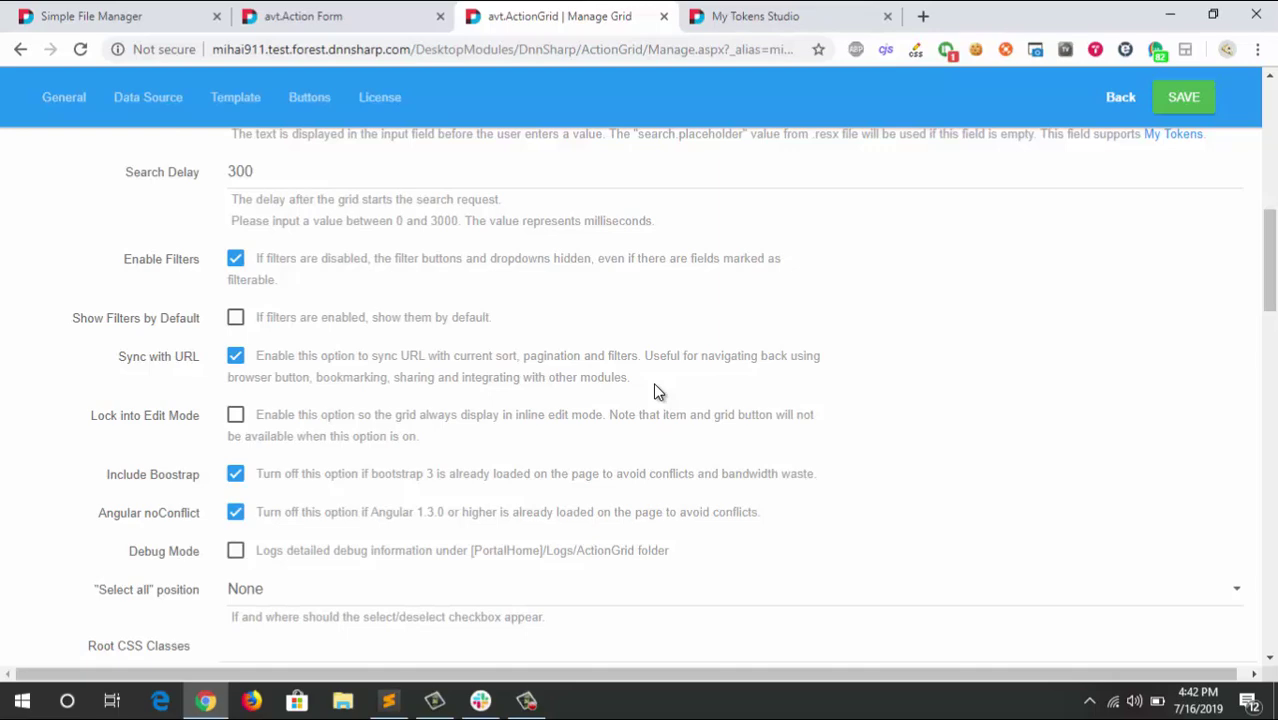
{"action": "scroll", "coordinate": [665, 379], "scroll_direction": "up", "scroll_amount": 10}
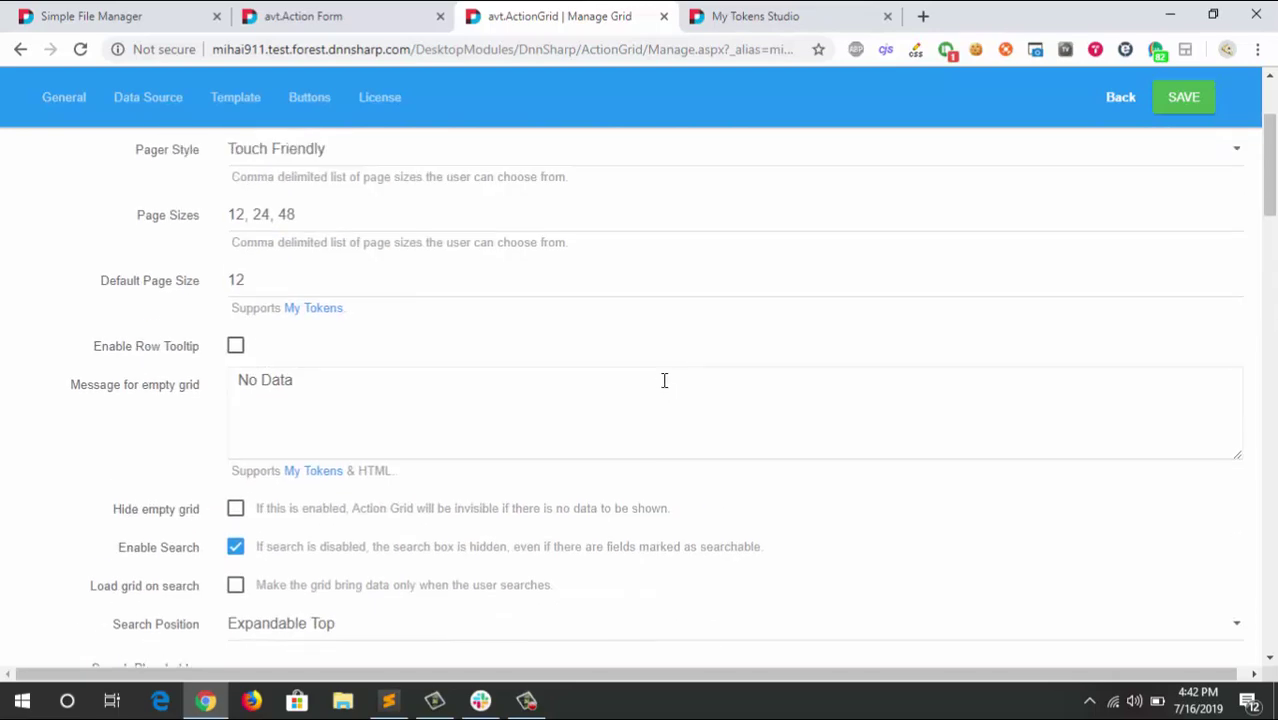
- Collapse General Settings and browse the list of available fields under ADD FIELDS
{"action": "left_click", "coordinate": [518, 230]}
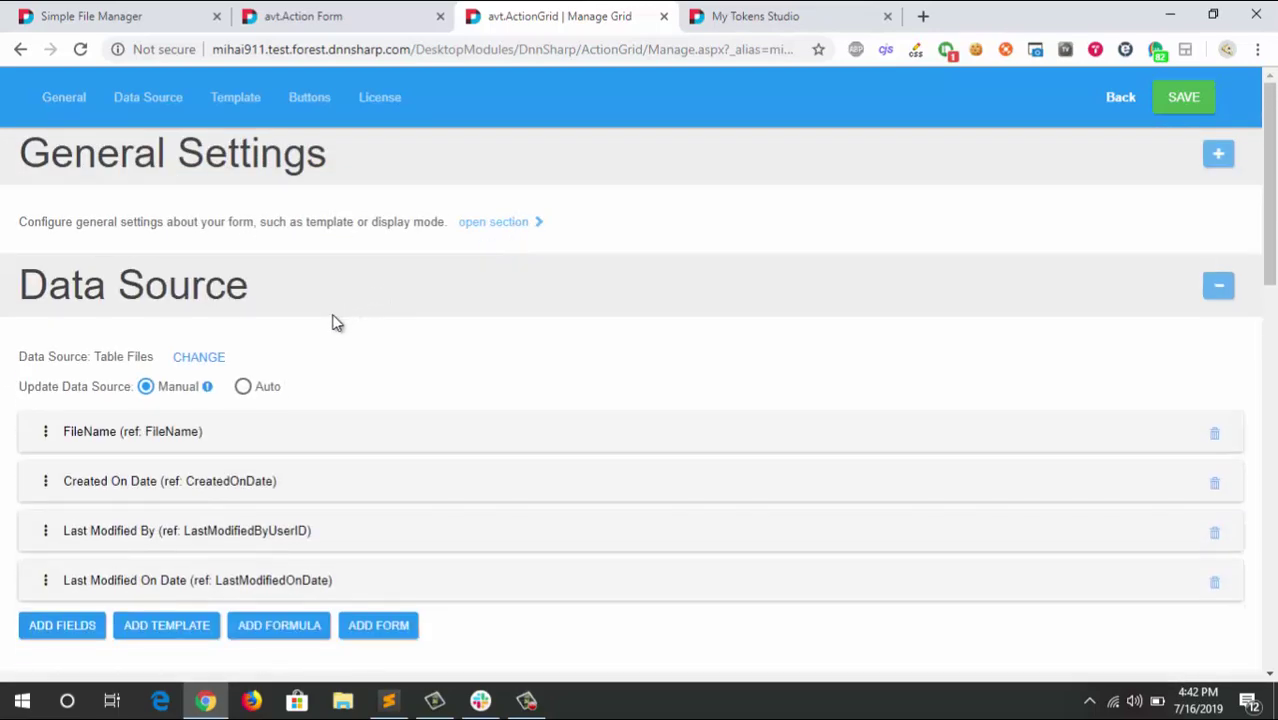
{"action": "scroll", "coordinate": [320, 337], "scroll_direction": "down", "scroll_amount": 3}
{"action": "left_click", "coordinate": [77, 354]}
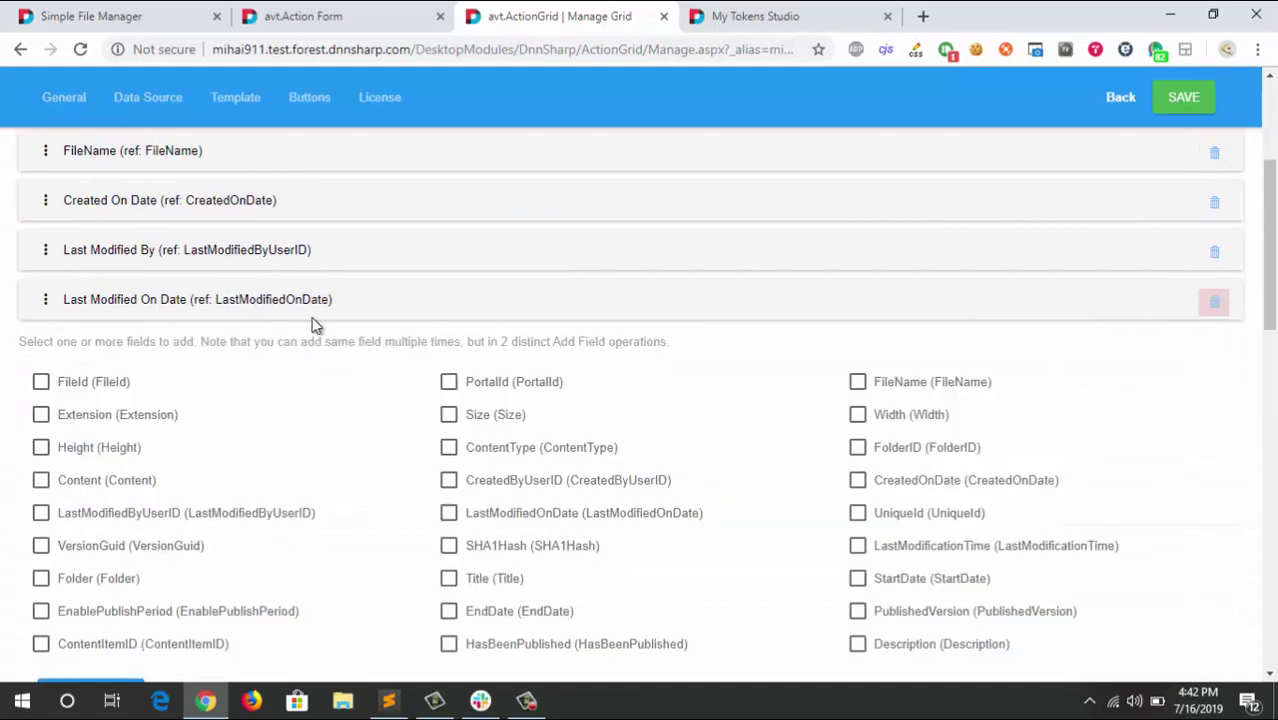
{"action": "scroll", "coordinate": [314, 322], "scroll_direction": "down", "scroll_amount": 1}
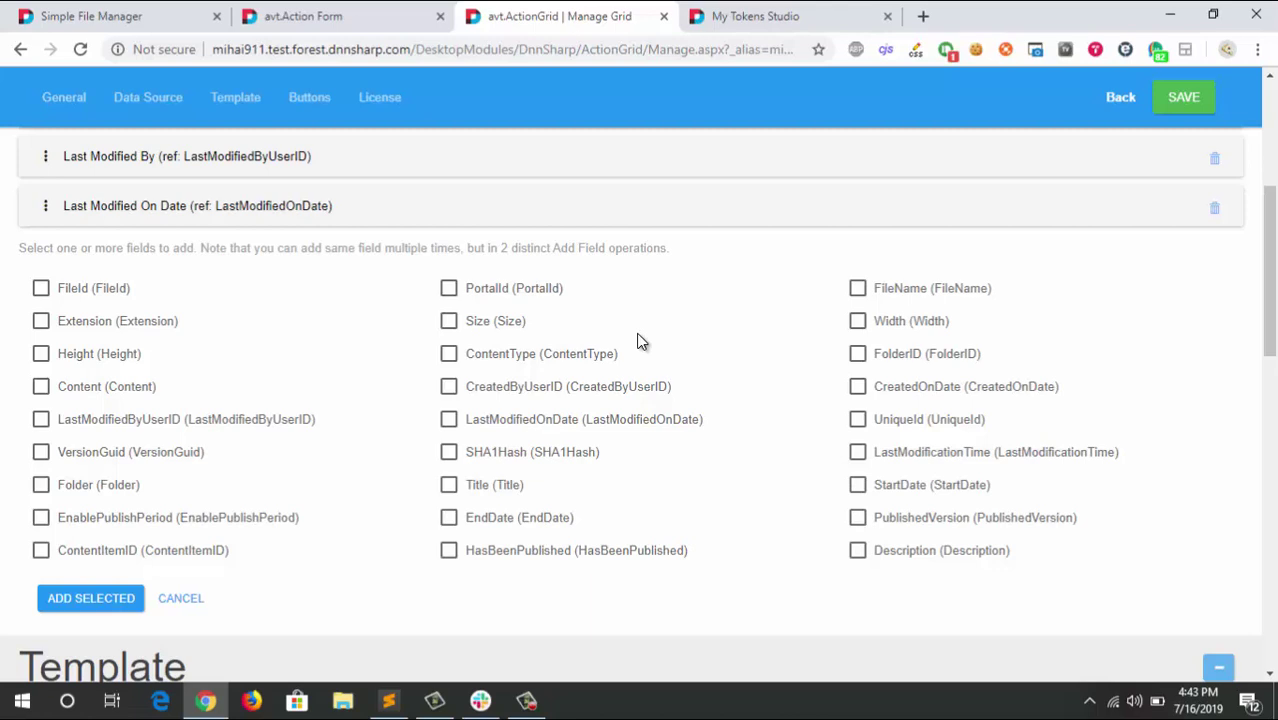
{"action": "scroll", "coordinate": [480, 250], "scroll_direction": "up", "scroll_amount": 2}
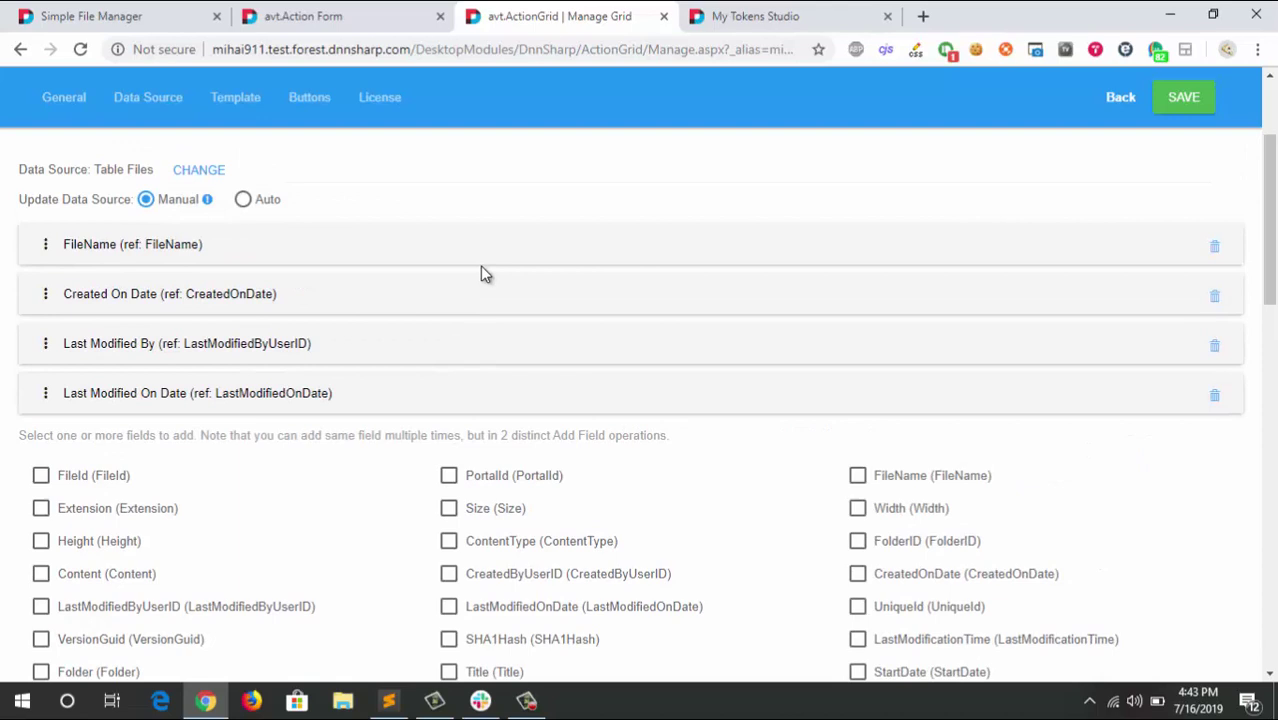
{"action": "scroll", "coordinate": [291, 305], "scroll_direction": "down", "scroll_amount": 1}
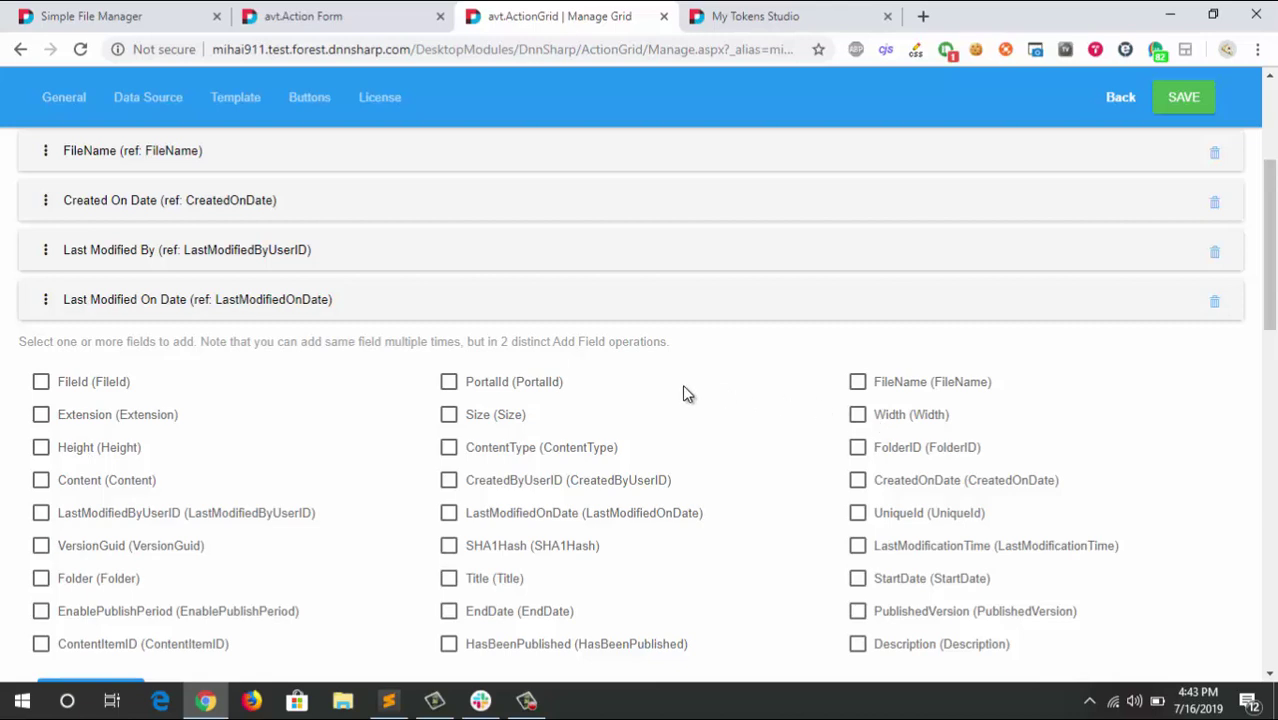
{"action": "scroll", "coordinate": [320, 437], "scroll_direction": "up", "scroll_amount": 1}
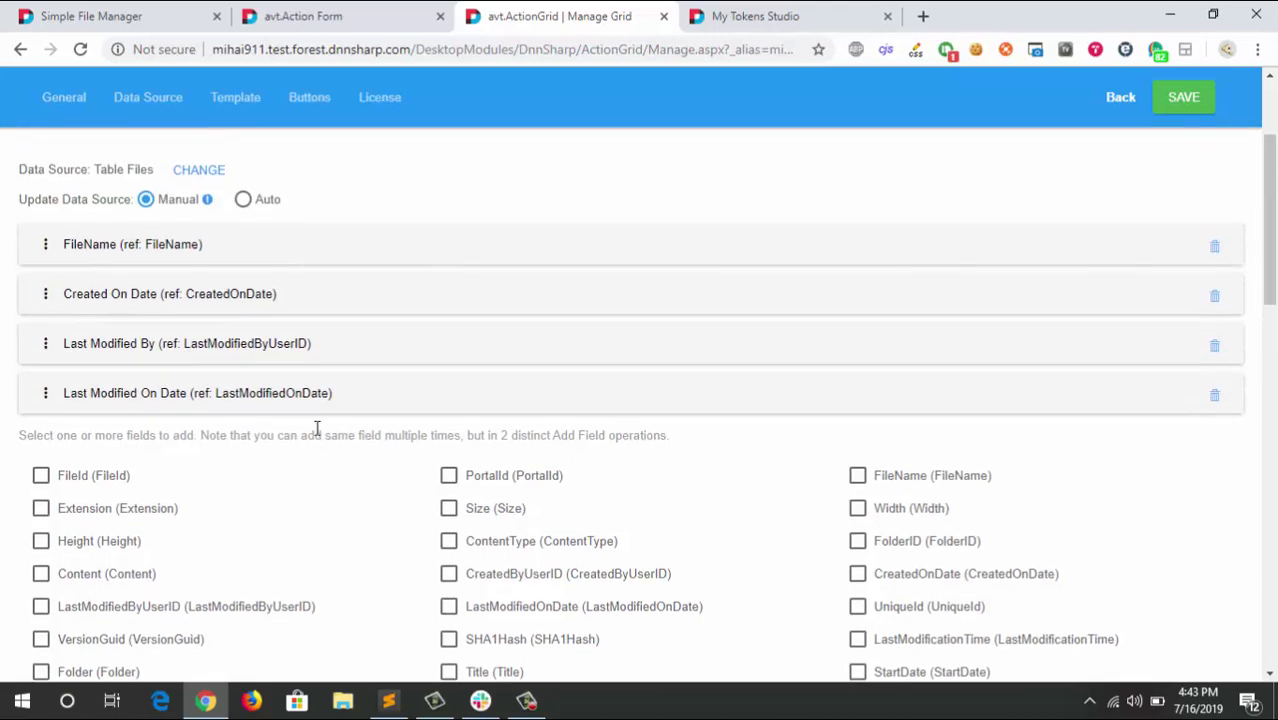
- Glance at the Created On Date column, then open the FileName column with its [FileName] Text template
{"action": "left_click", "coordinate": [148, 297]}
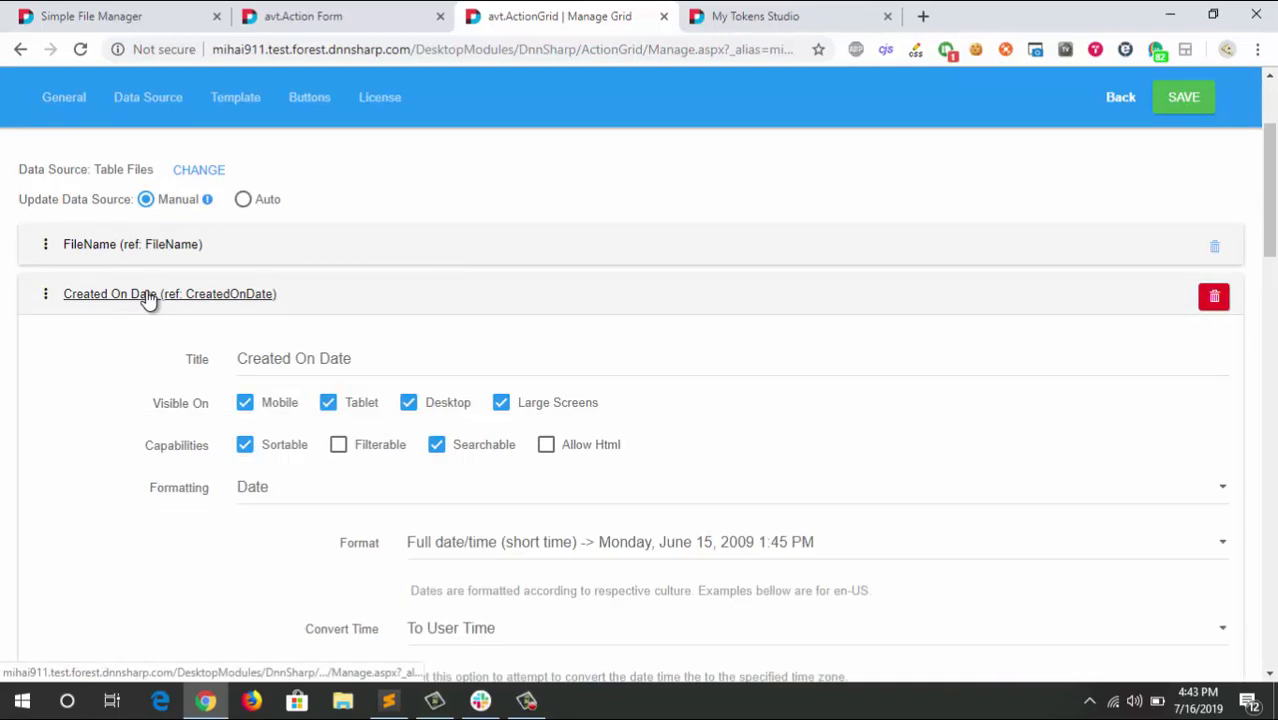
{"action": "left_click", "coordinate": [148, 297]}
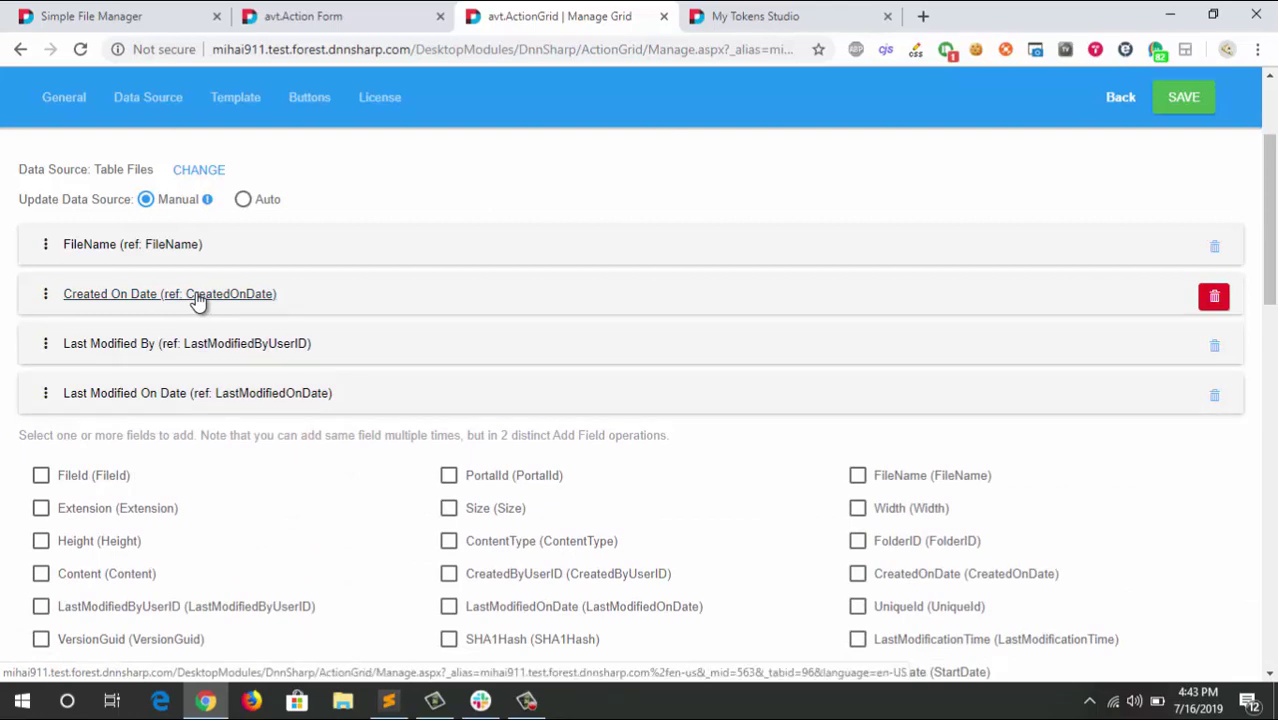
{"action": "left_click", "coordinate": [188, 252]}
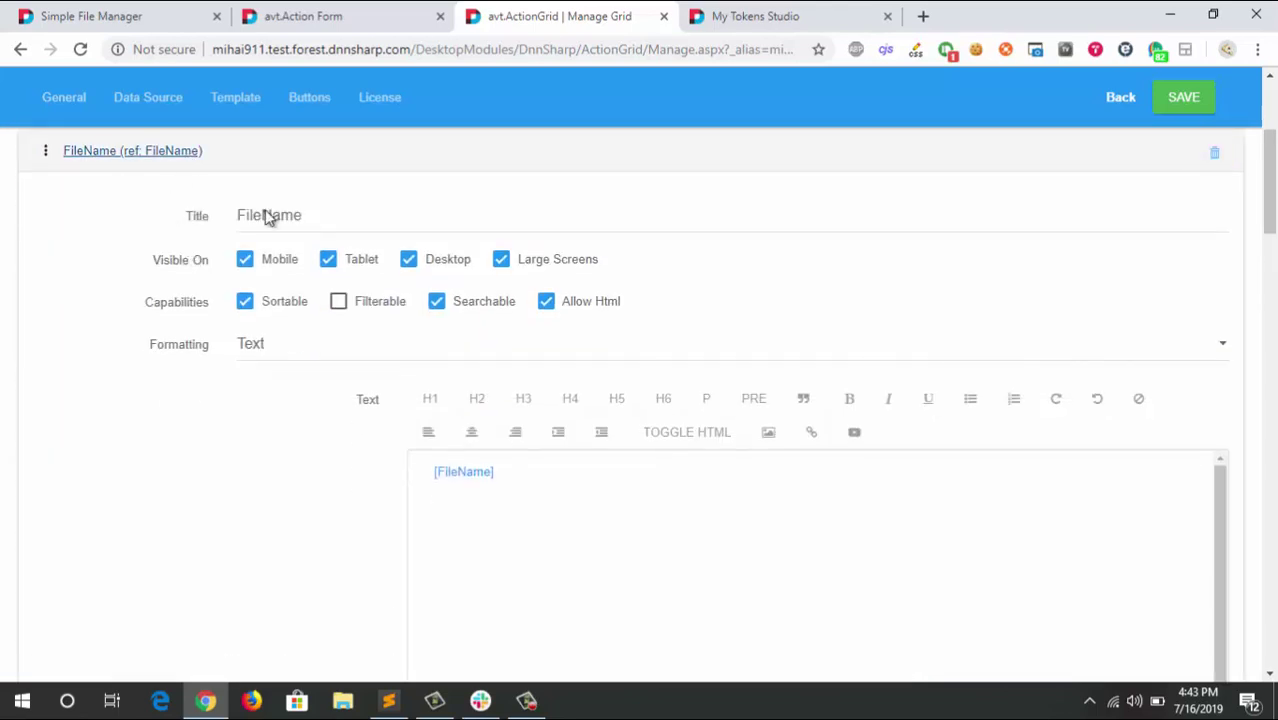
- Keep FileName as Text with an HTML link from [FileManager:DownloadLink(Identifier='[FileId]')], then view My Tokens Studio
{"action": "scroll", "coordinate": [258, 280], "scroll_direction": "down", "scroll_amount": 1}
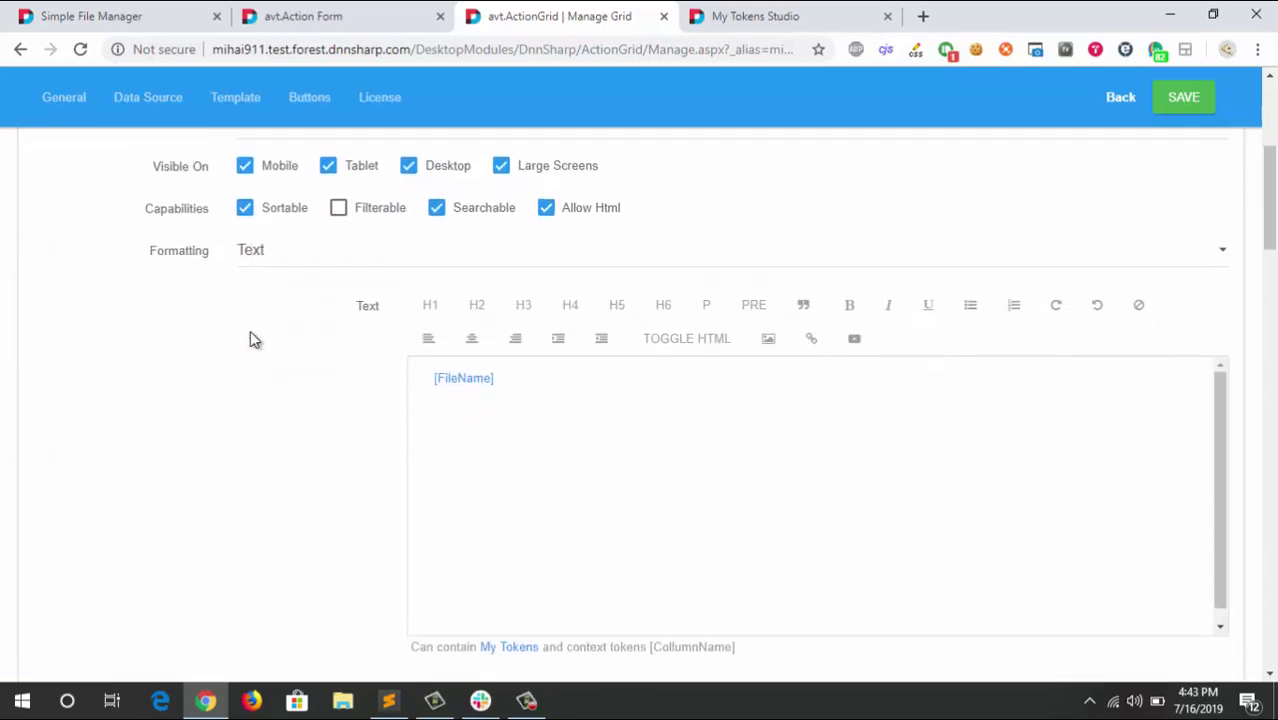
{"action": "left_click", "coordinate": [357, 254]}
{"action": "left_click", "coordinate": [357, 256]}
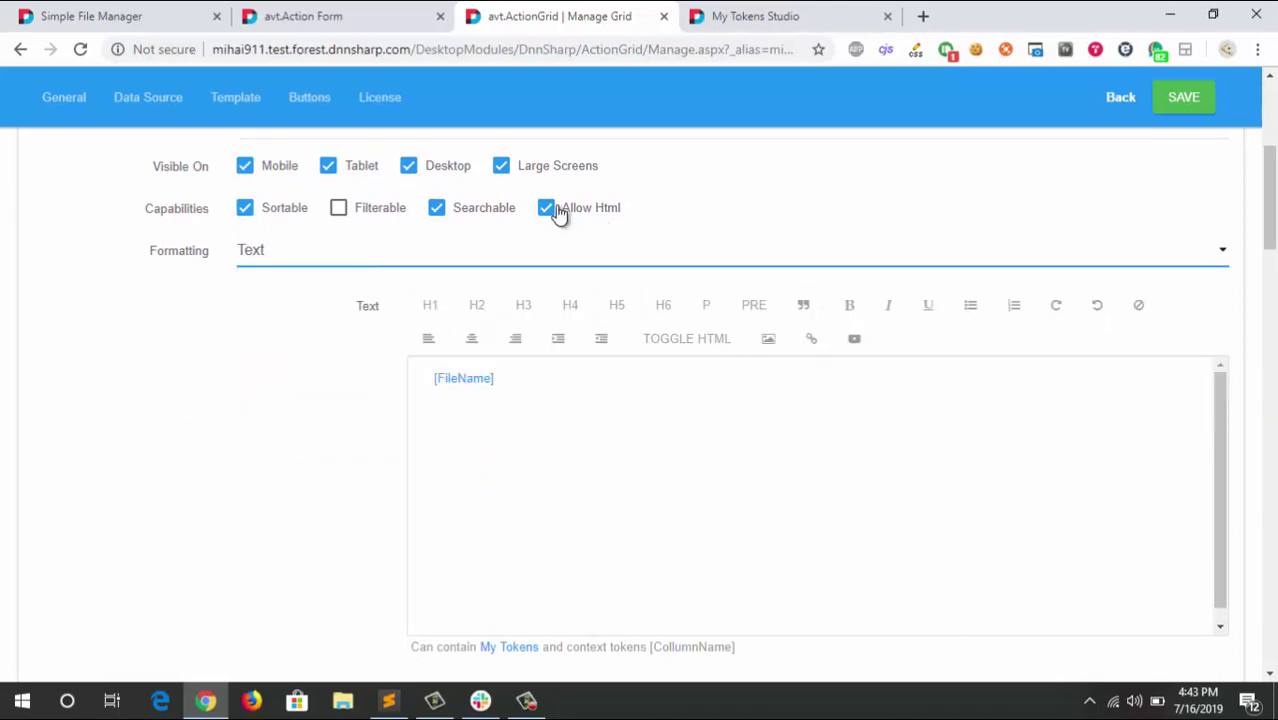
{"action": "left_click", "coordinate": [679, 370]}
{"action": "left_click", "coordinate": [681, 340]}
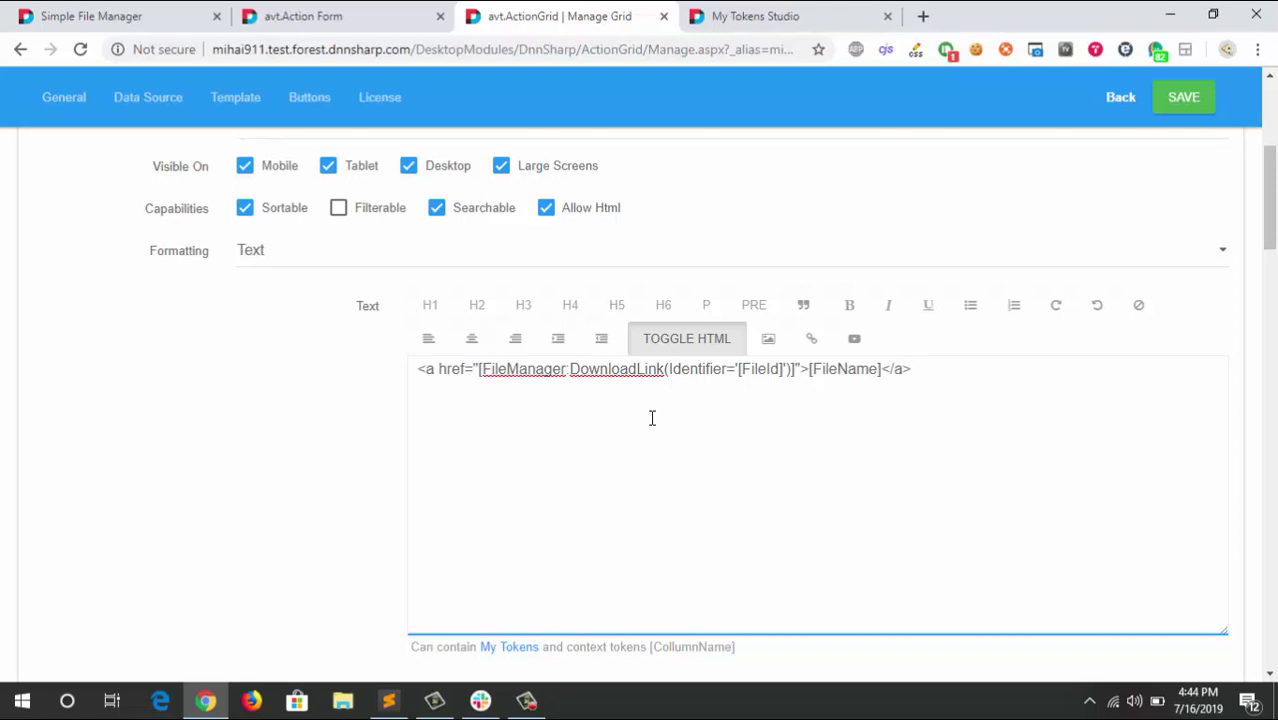
{"action": "left_click", "coordinate": [753, 14]}
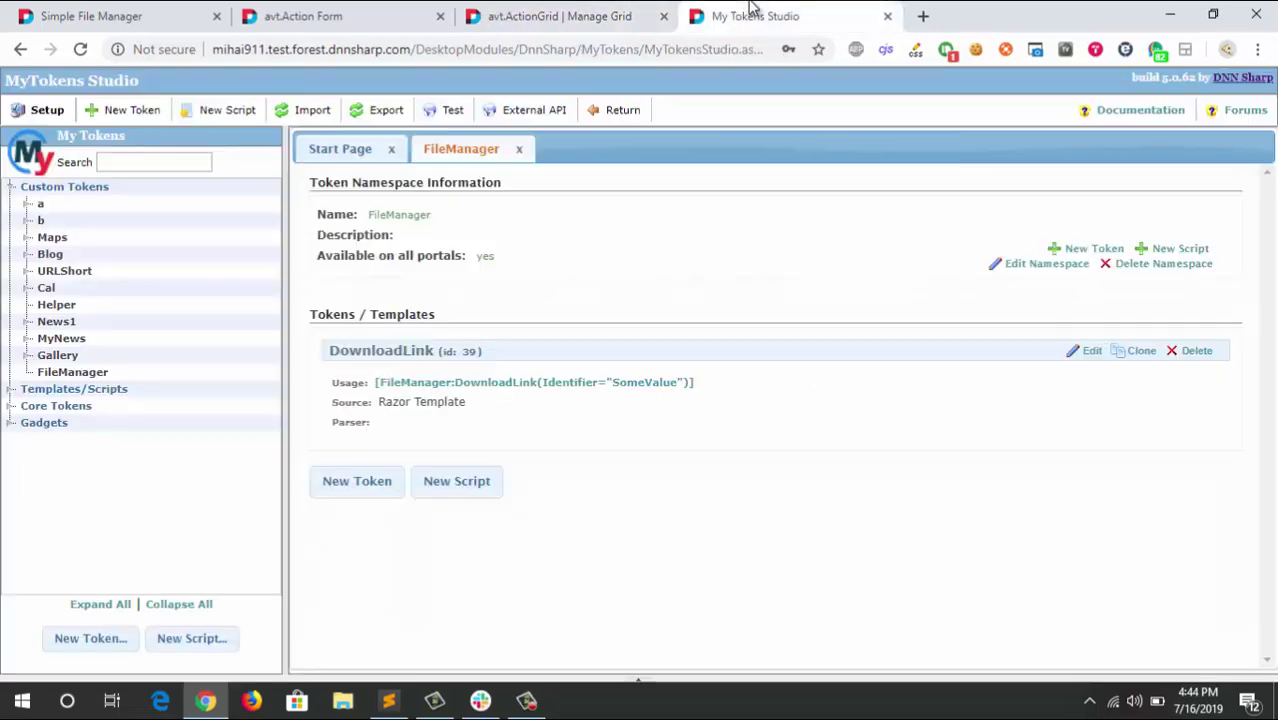
{"action": "left_click", "coordinate": [1090, 352]}
{"action": "scroll", "coordinate": [651, 275], "scroll_direction": "down", "scroll_amount": 5}
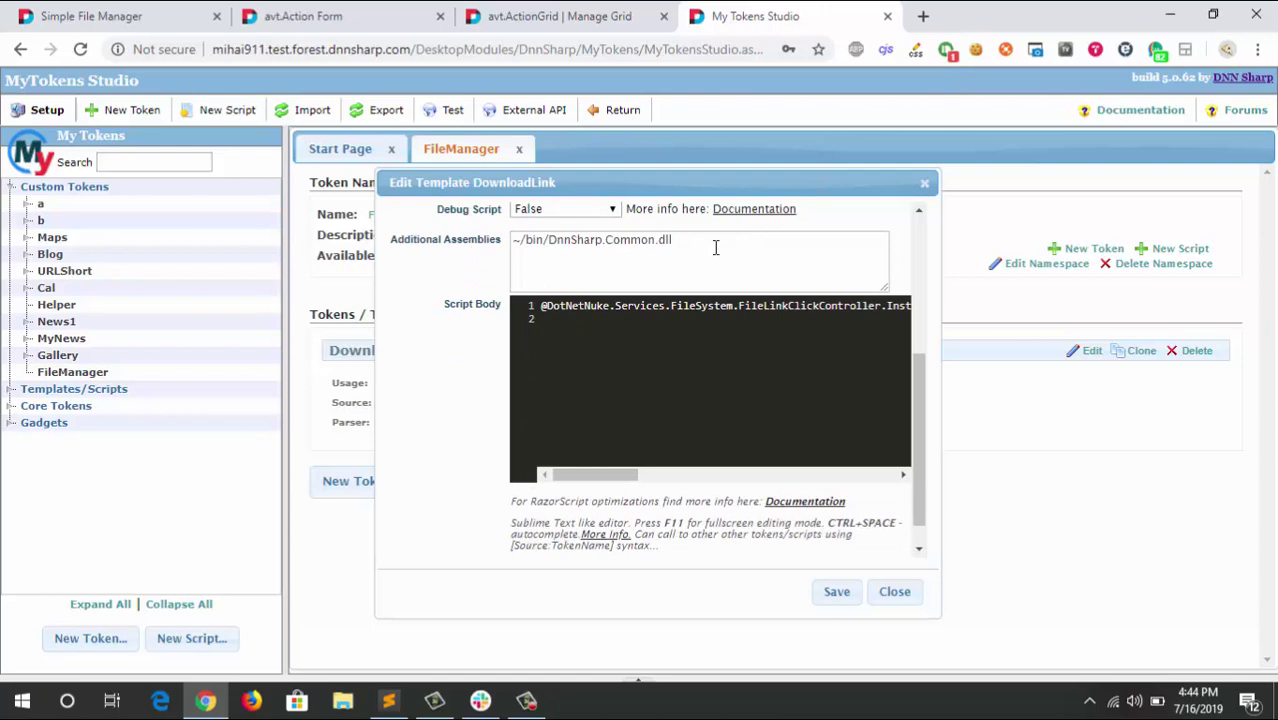
{"action": "left_click_drag", "start_coordinate": [668, 241], "coordinate": [508, 258]}
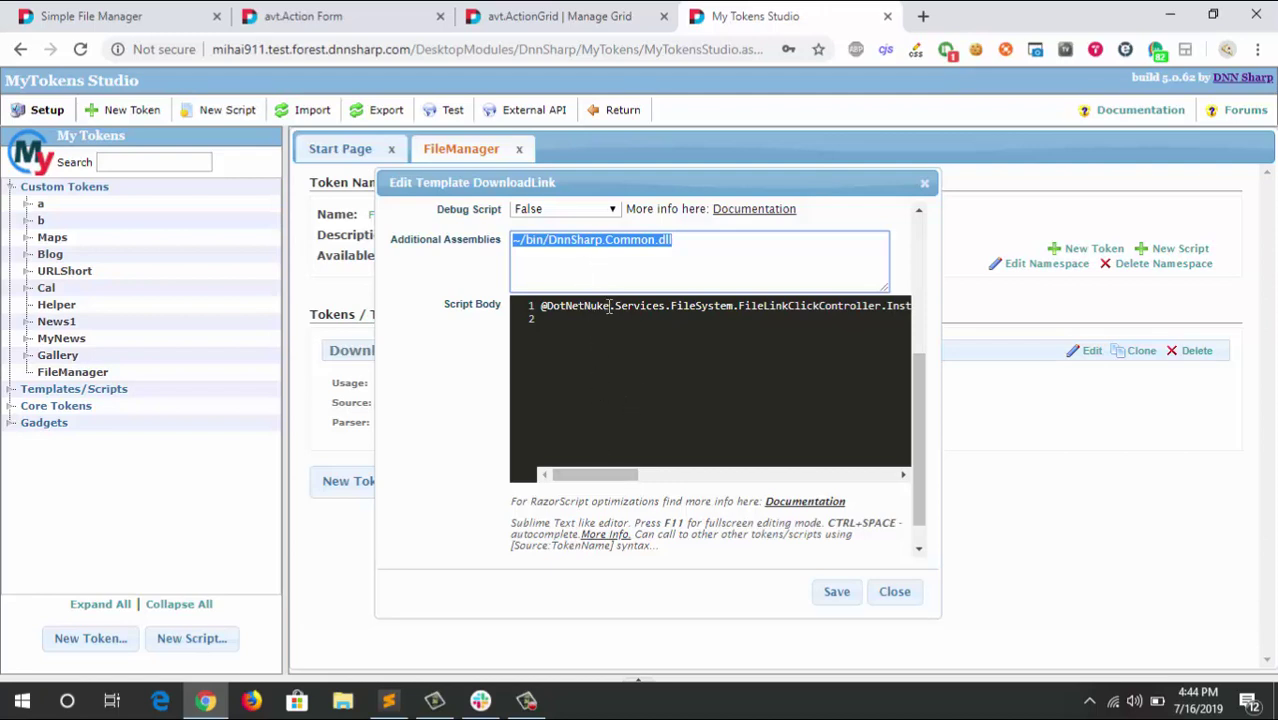
{"action": "left_click_drag", "start_coordinate": [609, 308], "coordinate": [912, 307]}
{"action": "left_click", "coordinate": [878, 310]}
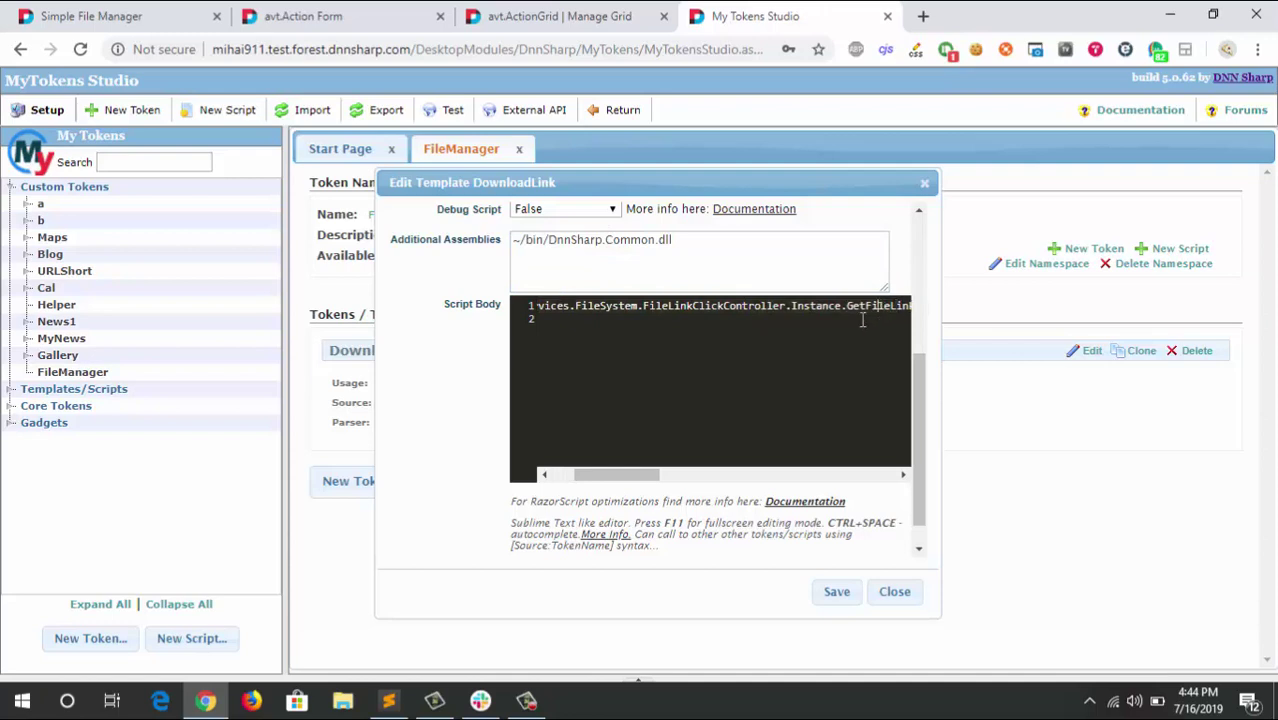
{"action": "scroll", "coordinate": [857, 403], "scroll_direction": "down", "scroll_amount": 1}
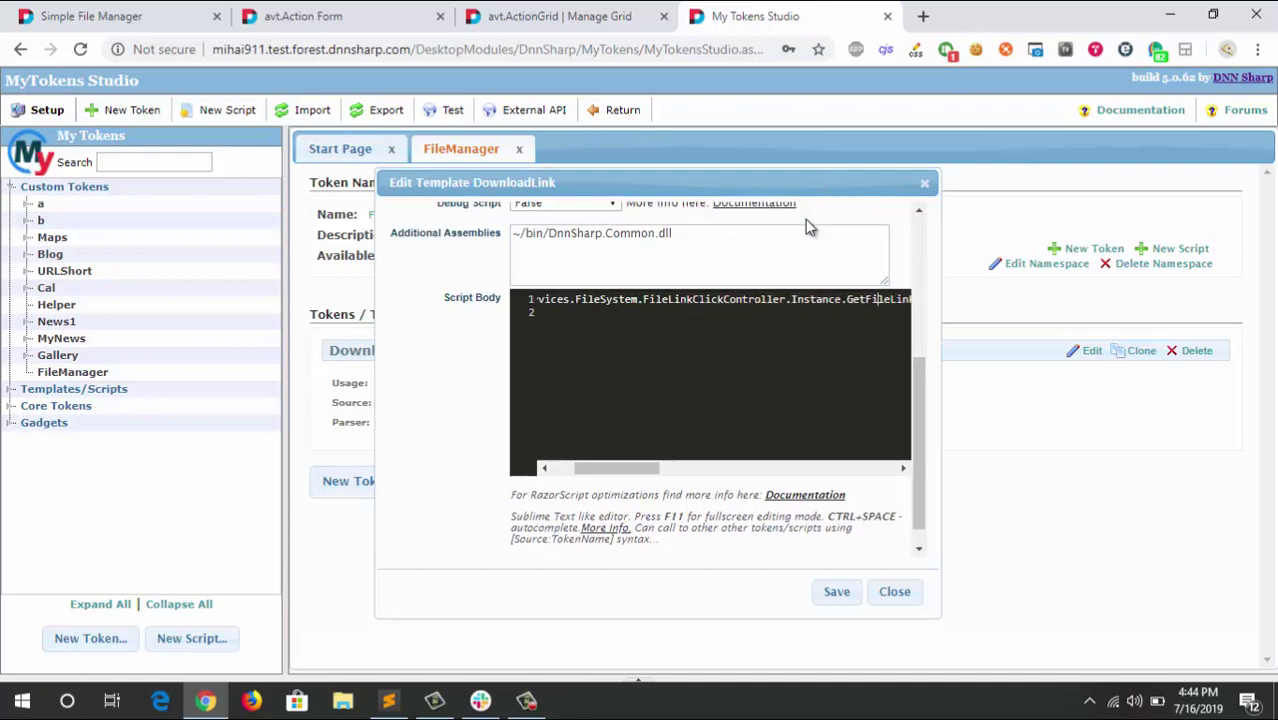
{"action": "mouse_move", "coordinate": [878, 275]}
{"action": "left_mouse_down"}
{"action": "mouse_move", "coordinate": [918, 282]}
{"action": "mouse_move", "coordinate": [736, 322]}
{"action": "mouse_move", "coordinate": [897, 258]}
{"action": "left_mouse_up"}
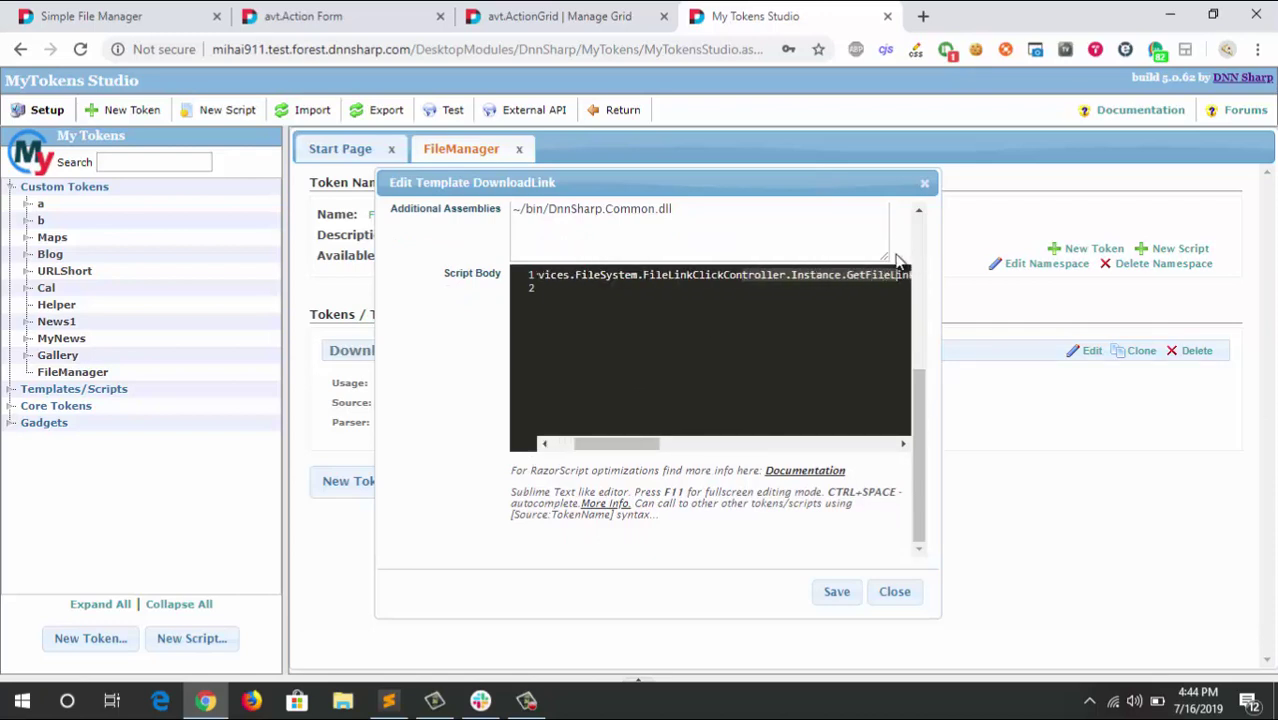
{"action": "left_click", "coordinate": [922, 184]}
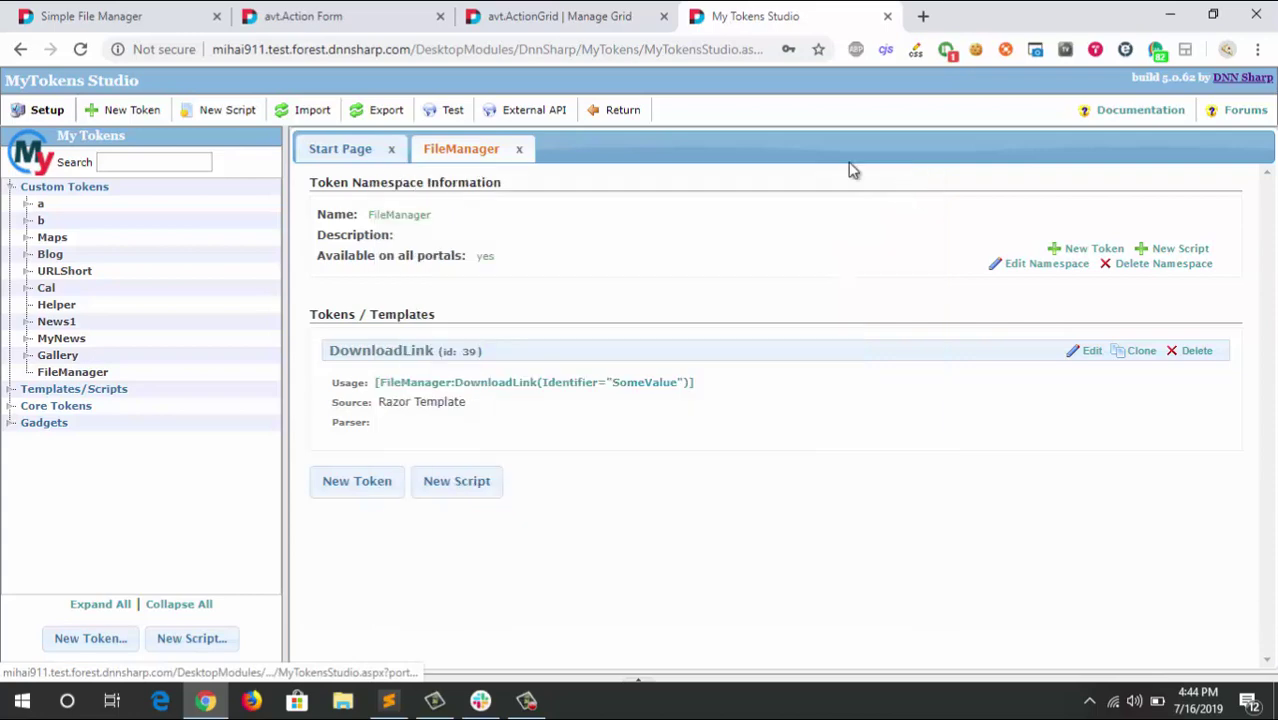
- Go back through the Action Grid tab to the Simple File Manager page showing the five Templates files
{"action": "left_click", "coordinate": [535, 14]}
{"action": "left_click", "coordinate": [126, 14]}
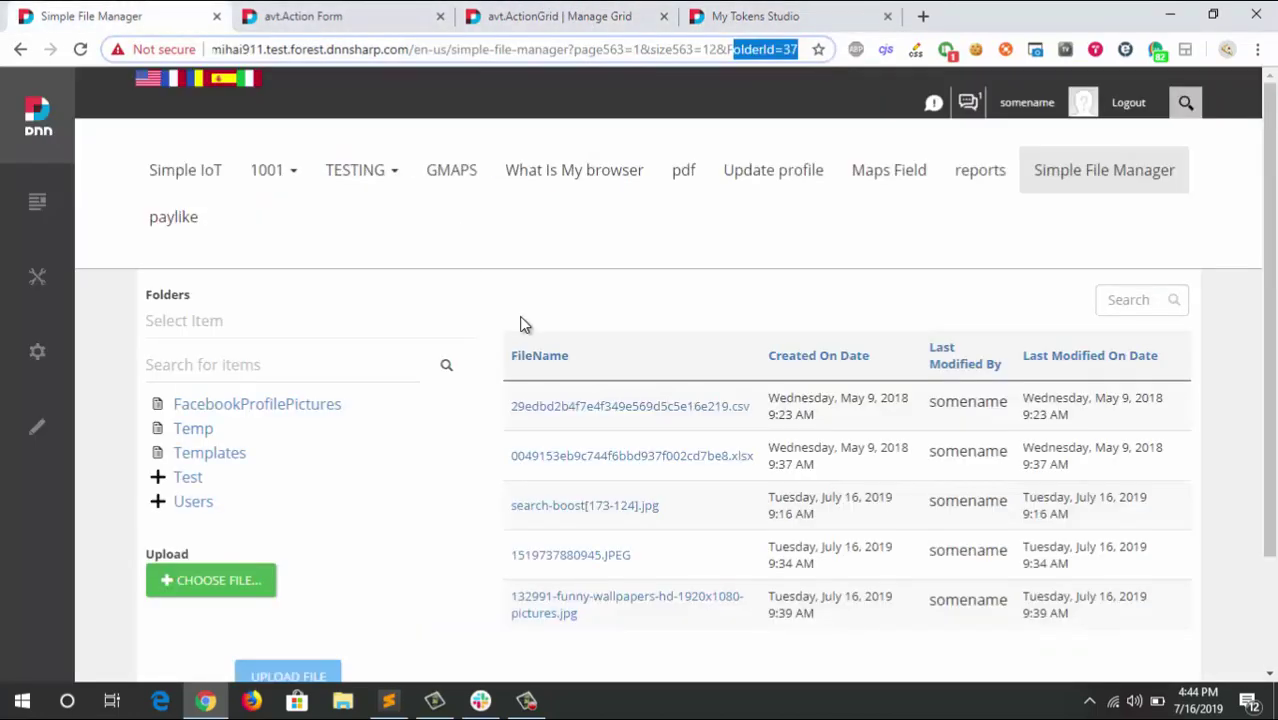